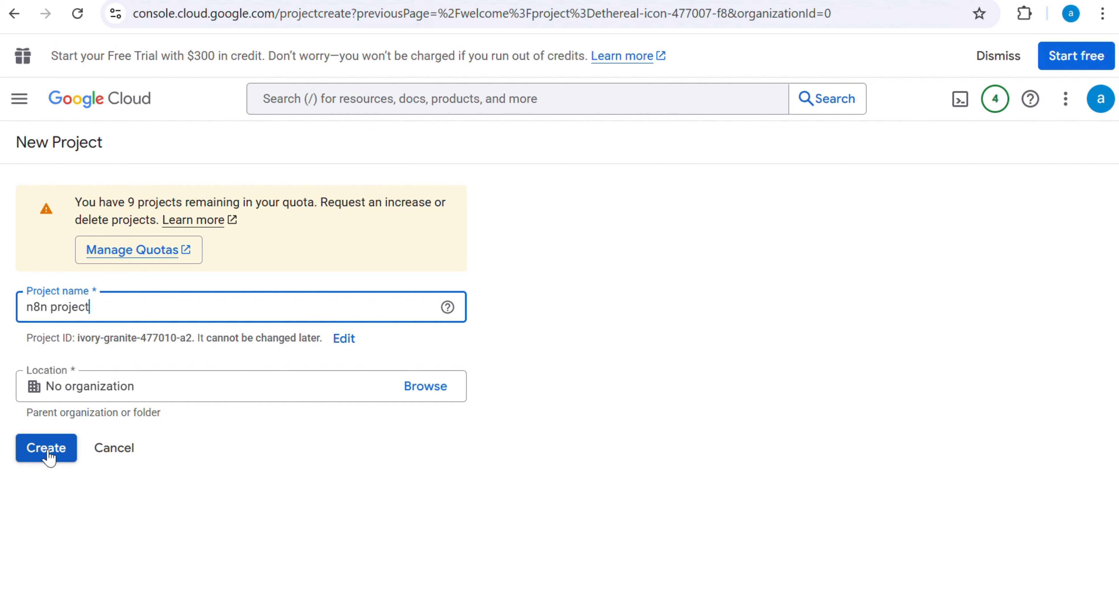
Step: Create the project named "n8n project" and switch the console to it
click(47, 448)
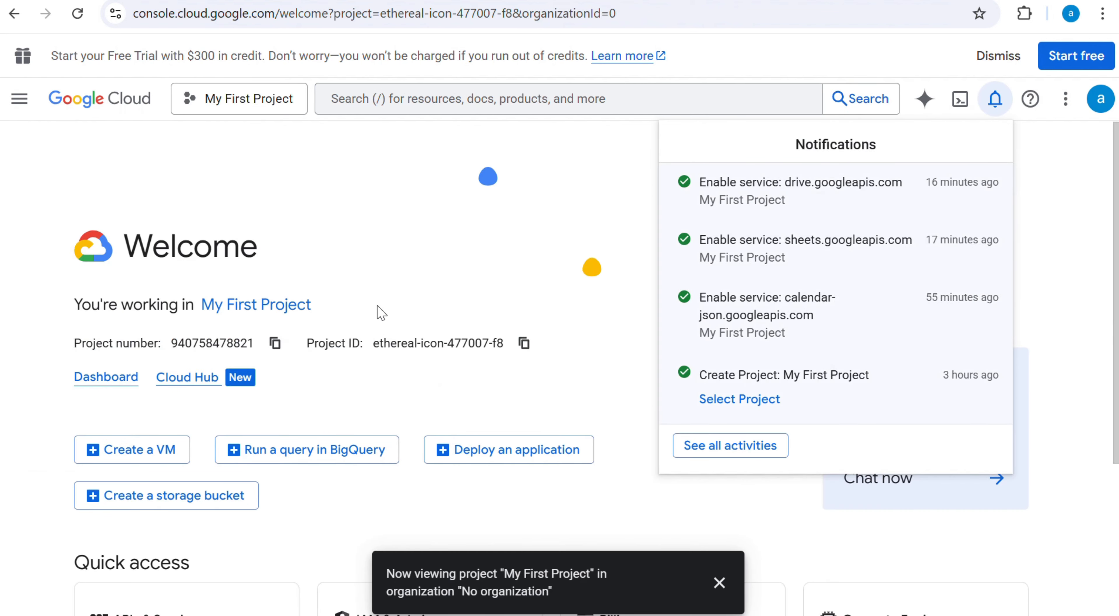
click(393, 228)
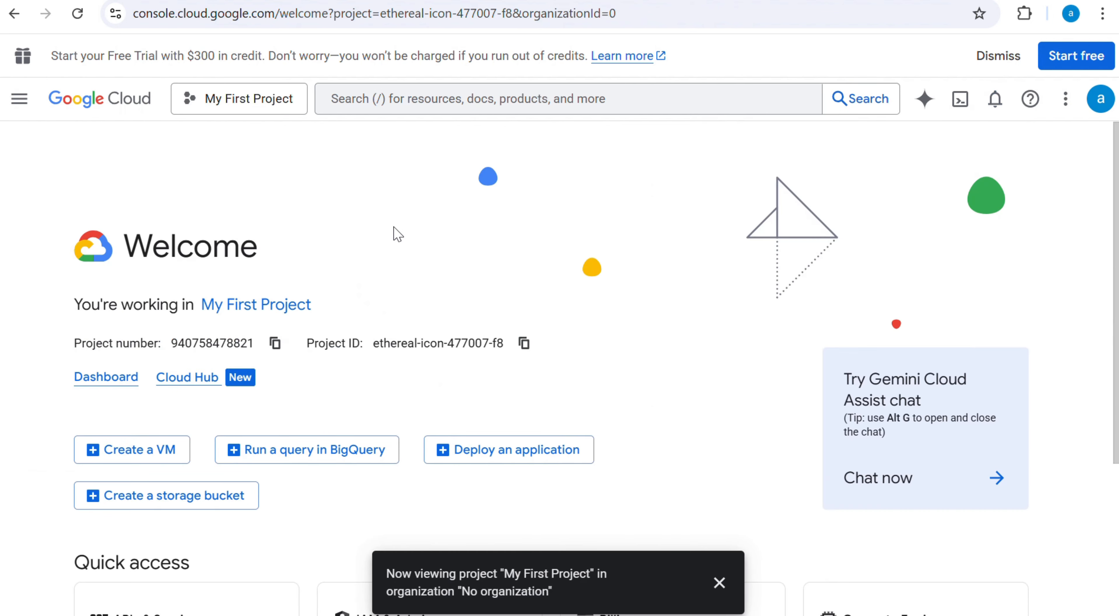
click(287, 99)
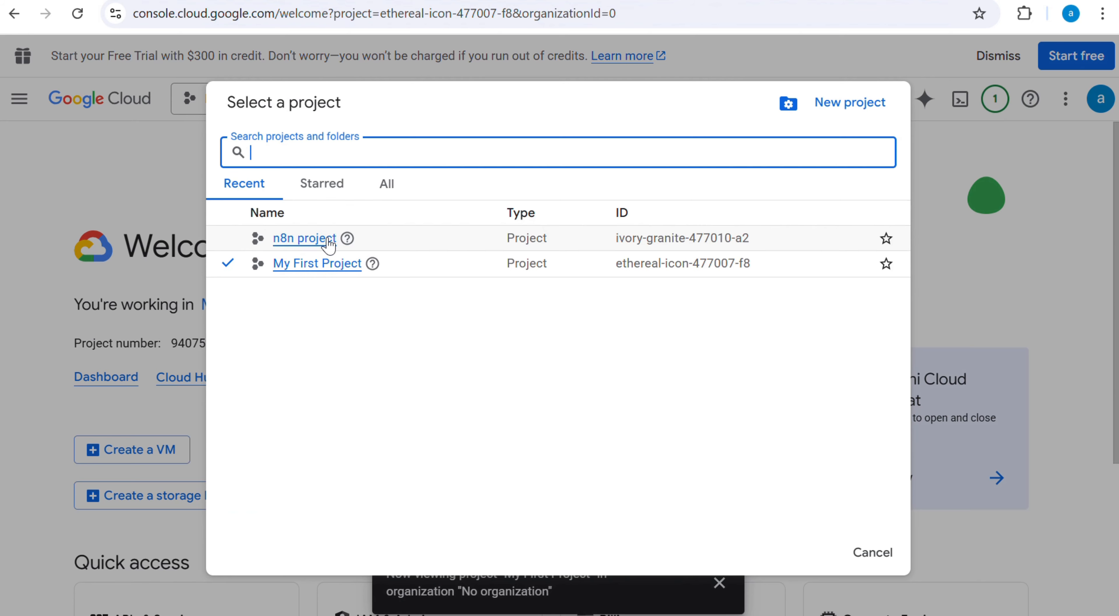
click(324, 239)
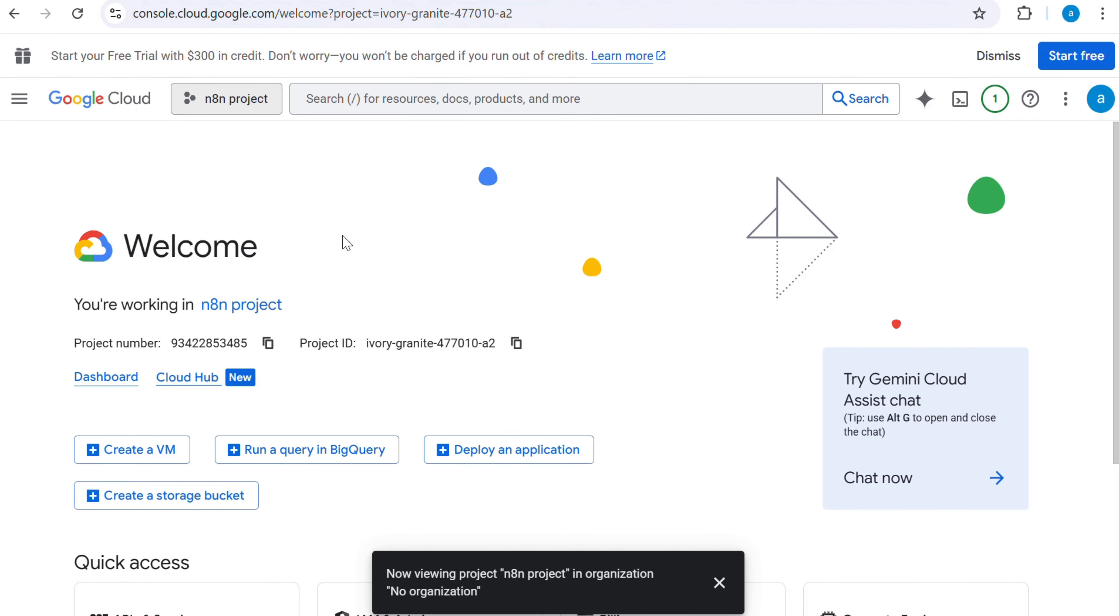
Step: From the Enabled APIs & services page, search for "google calend" and enable the Google Calendar API for the project
click(20, 99)
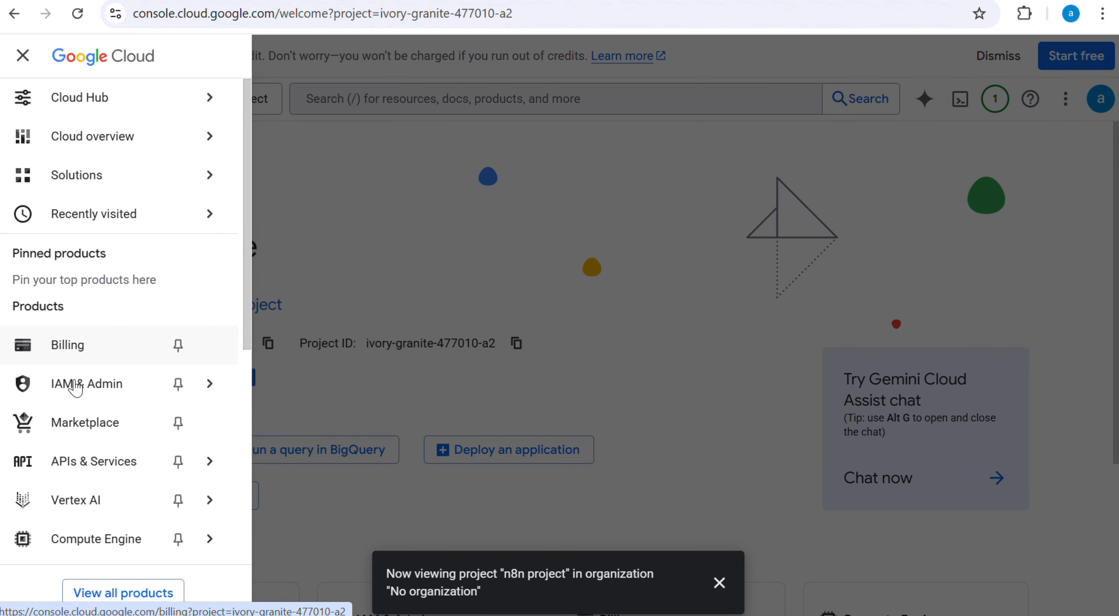
mouse_move(119, 463)
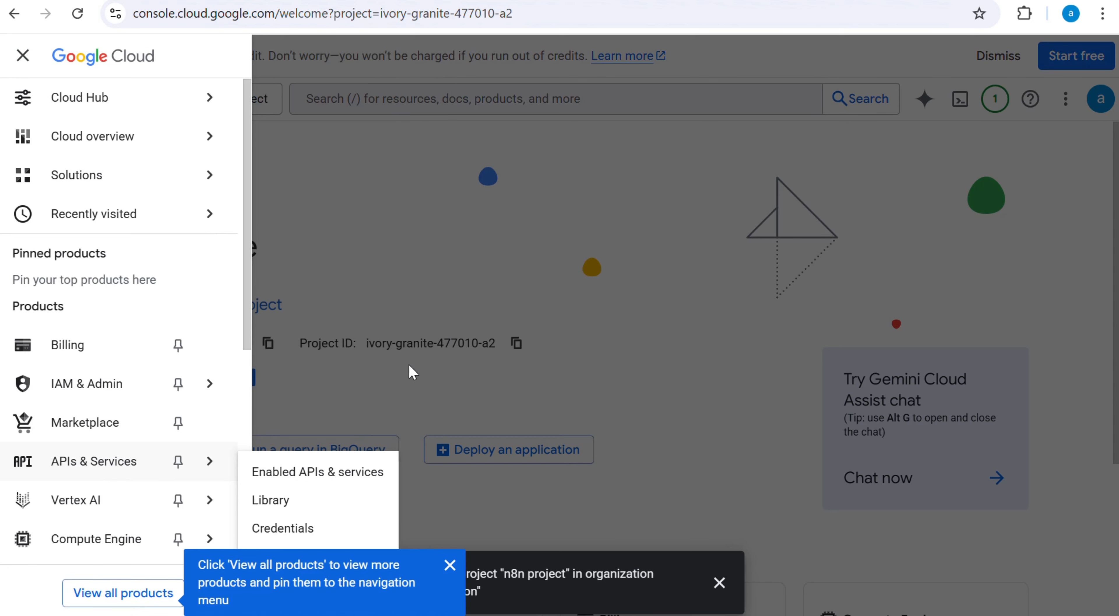
click(333, 481)
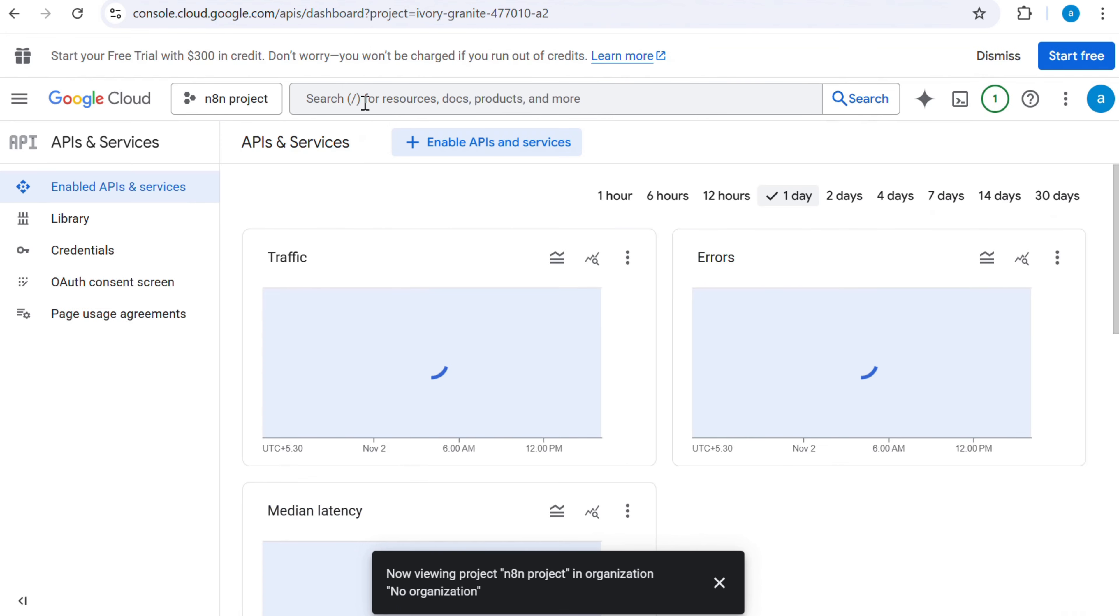
click(364, 100)
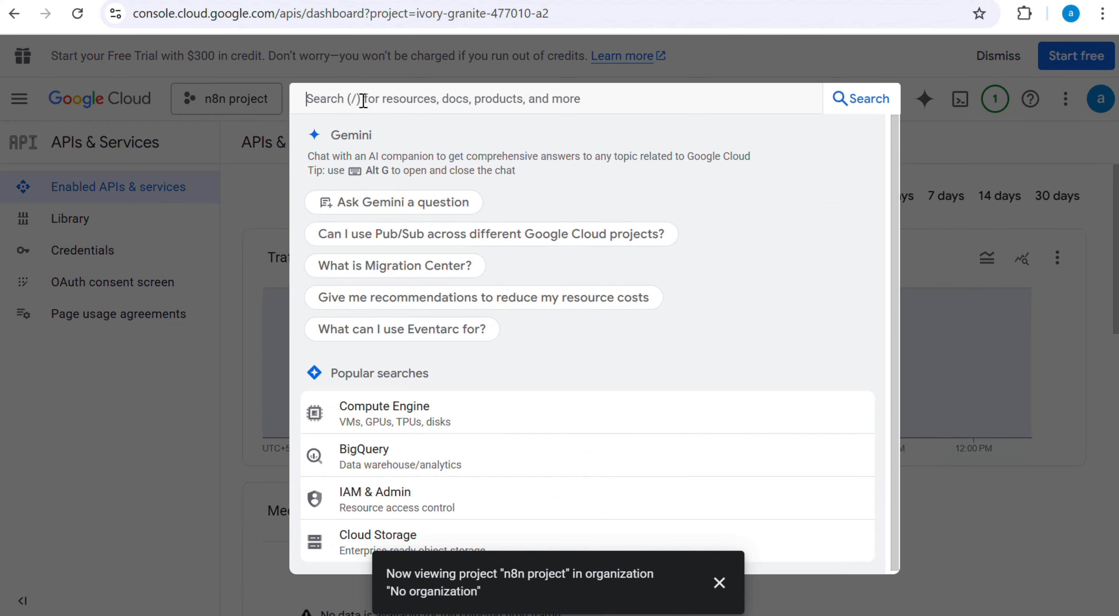
text(goo)
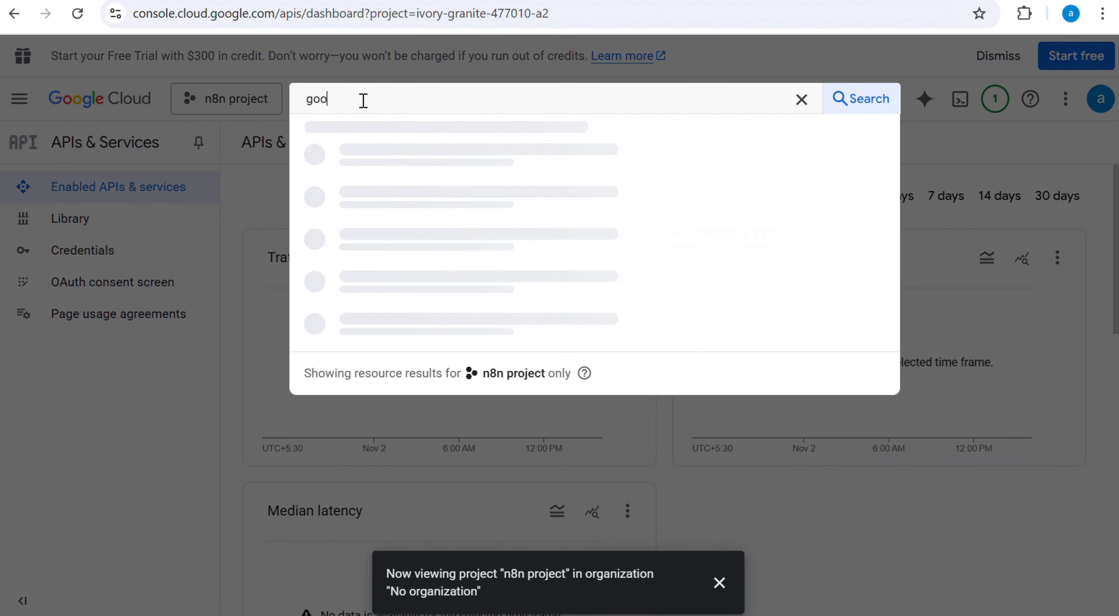
text(gle)
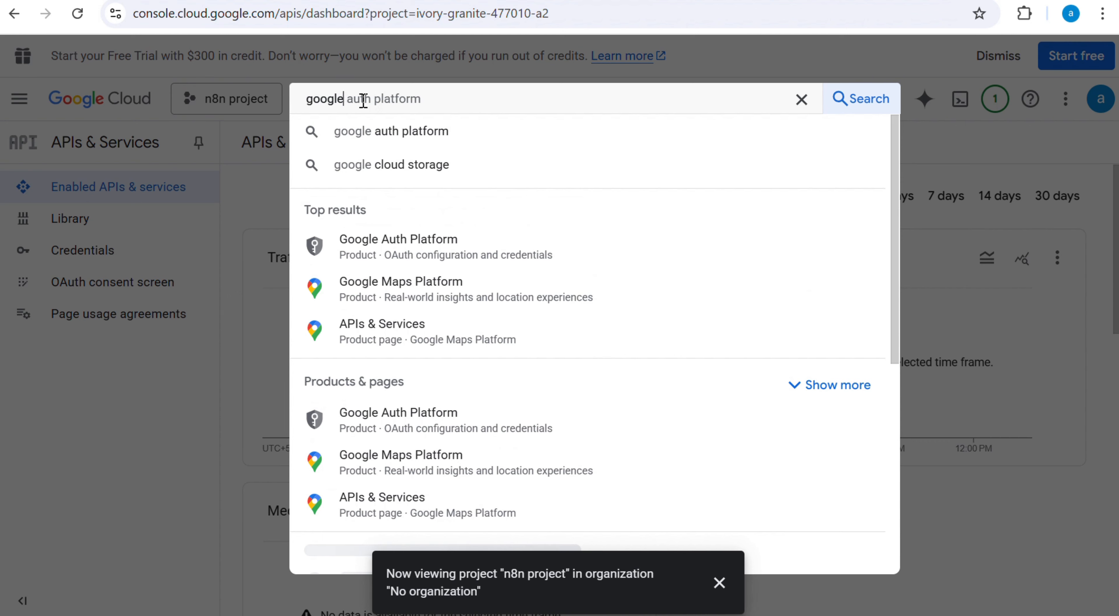
text( calend)
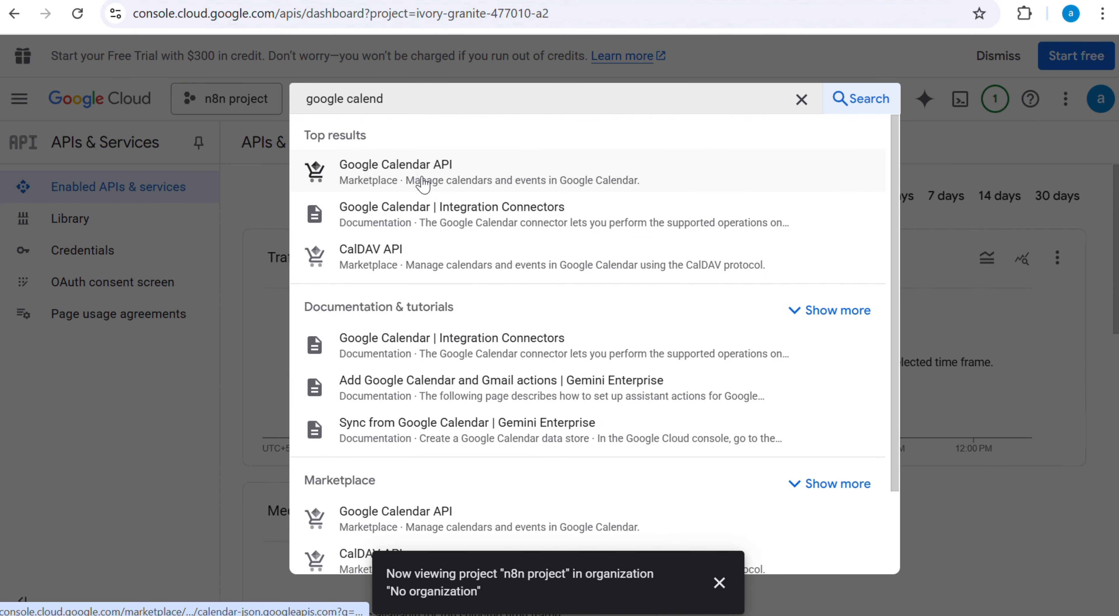
click(420, 182)
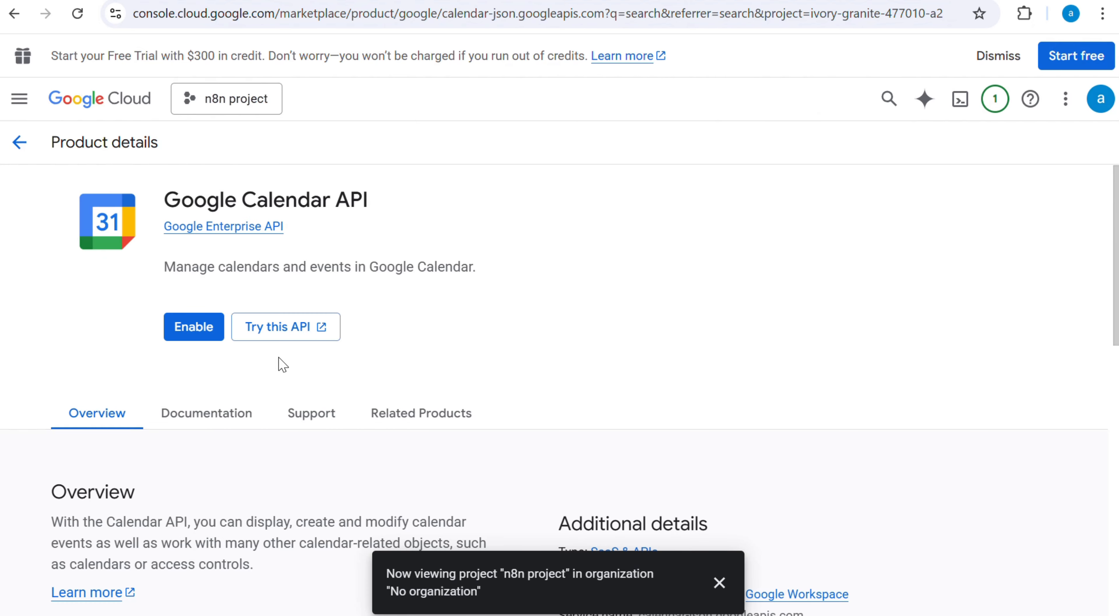
click(194, 326)
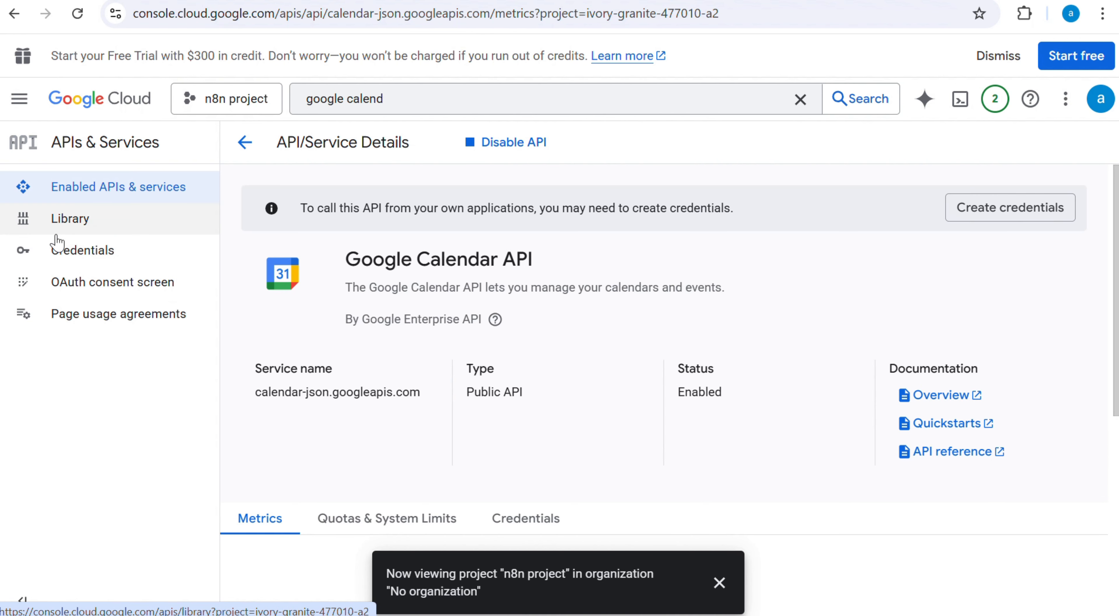
Step: Start the OAuth consent configuration with app name "n8n project" and the account's own e-mail as user support email
click(112, 292)
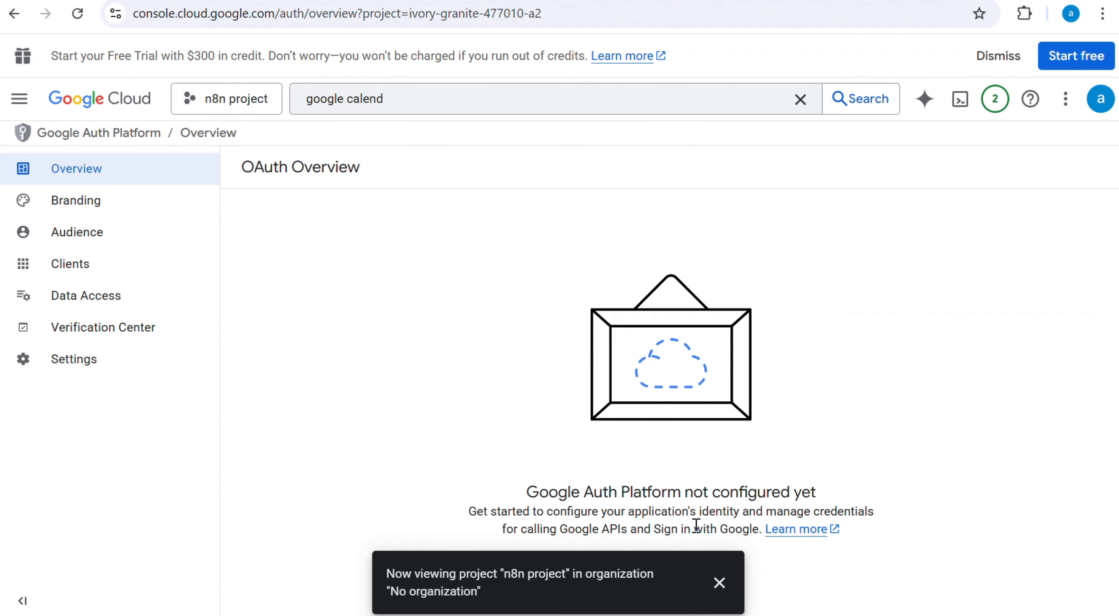
click(718, 583)
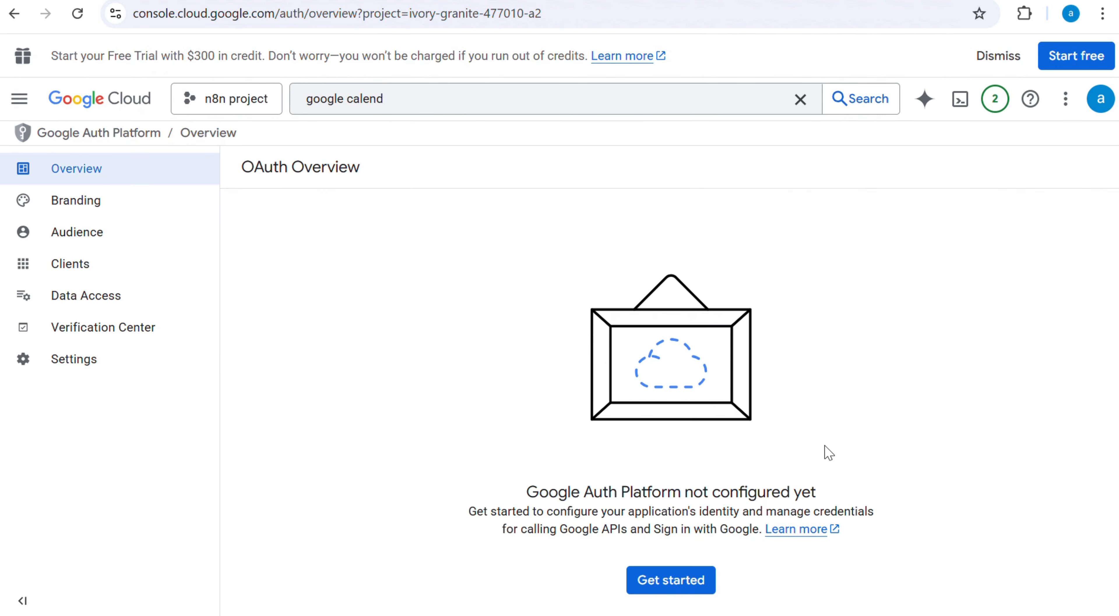
click(671, 585)
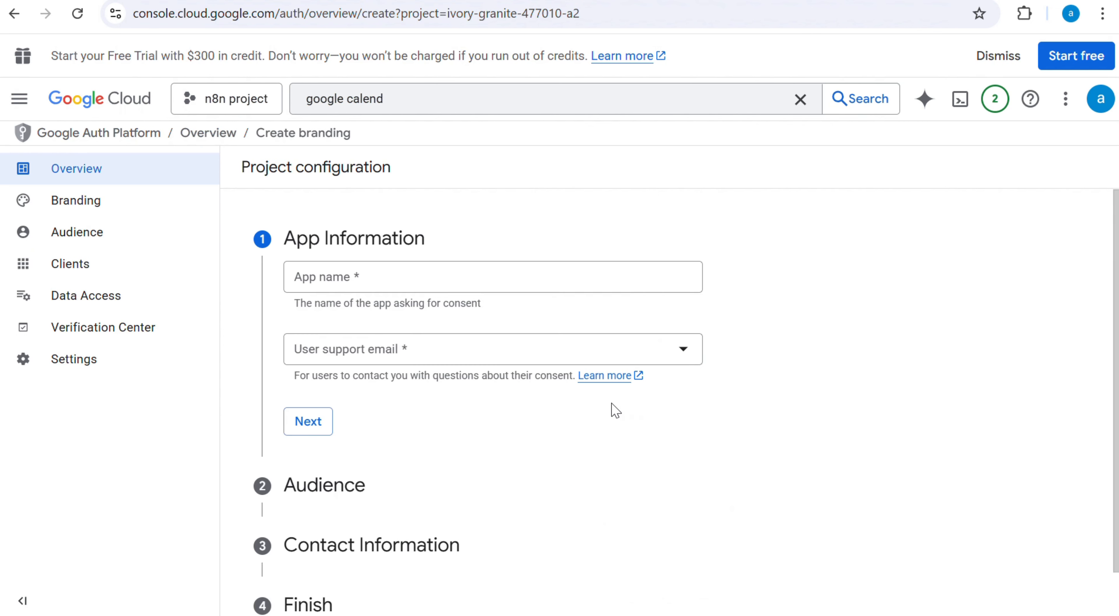
click(340, 277)
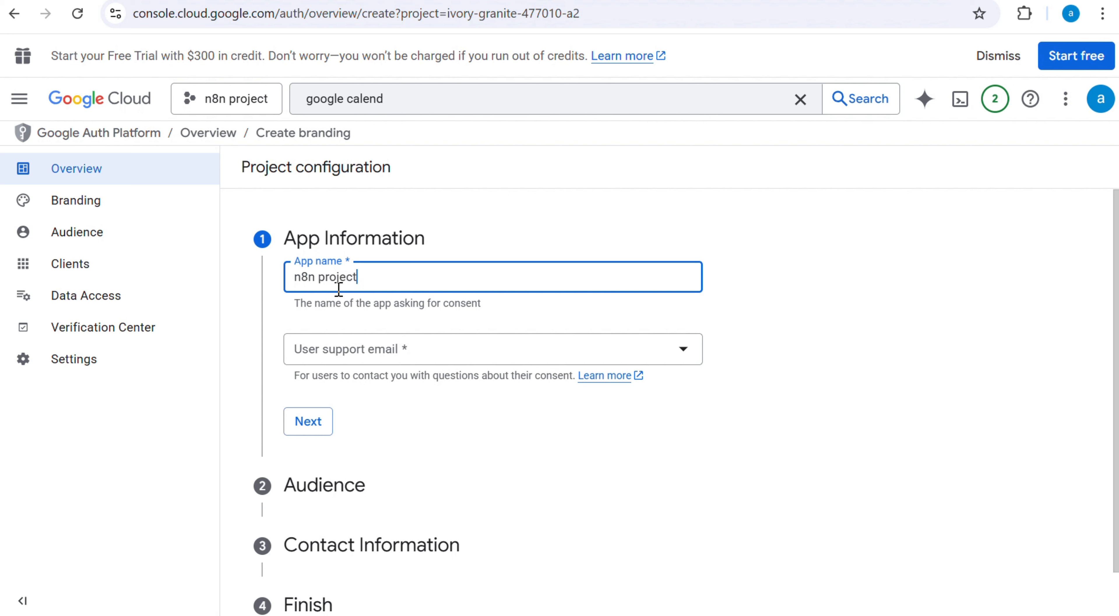
click(350, 354)
click(358, 365)
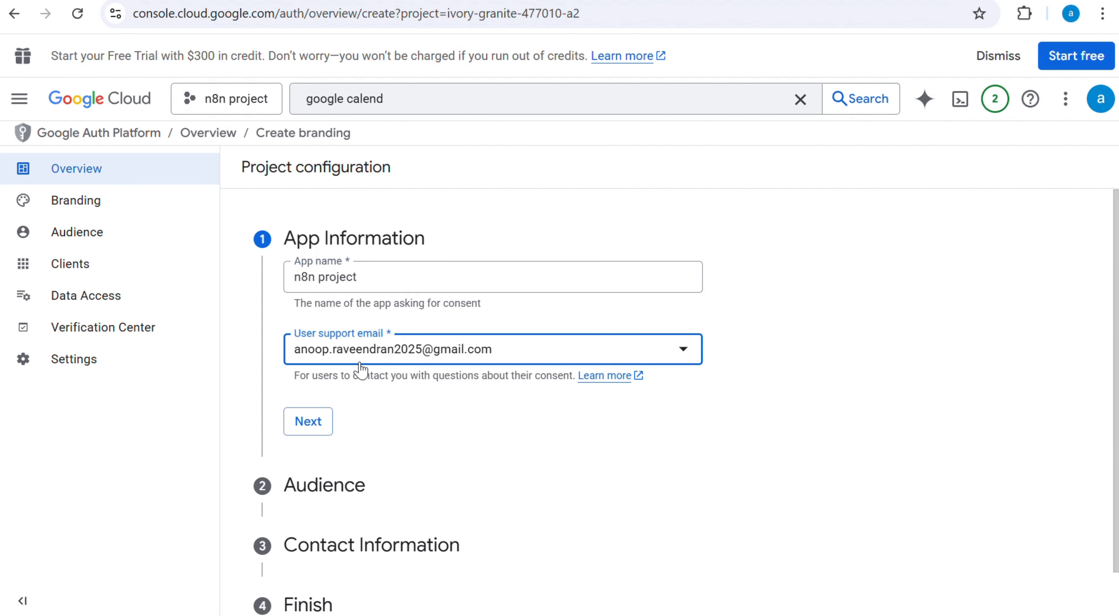
click(309, 424)
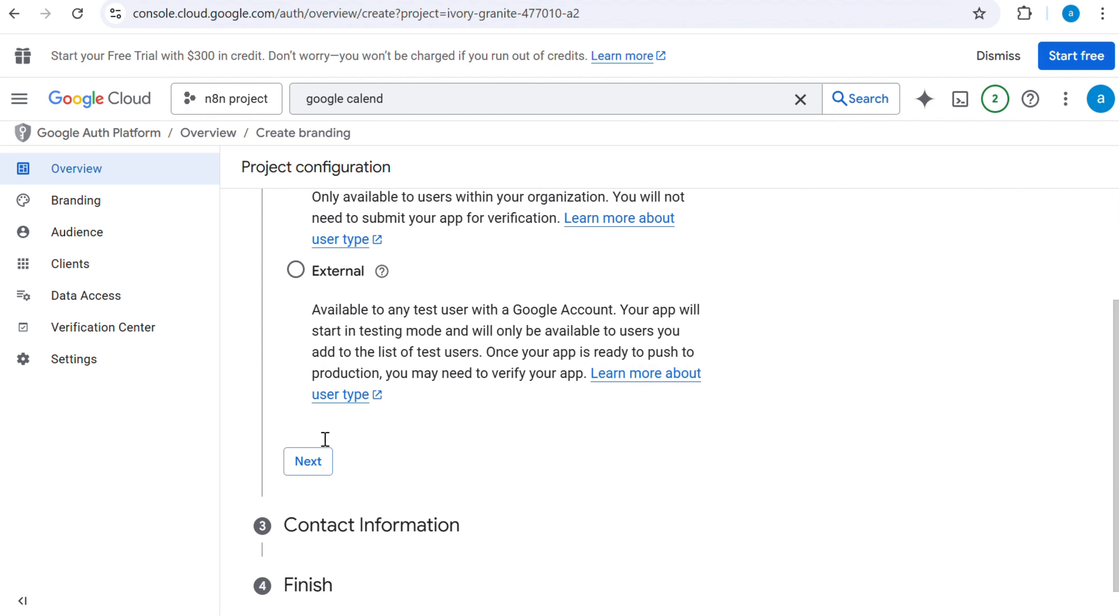
Step: Set the audience to External and enter the contact e-mail address in the contact information
click(295, 269)
click(307, 463)
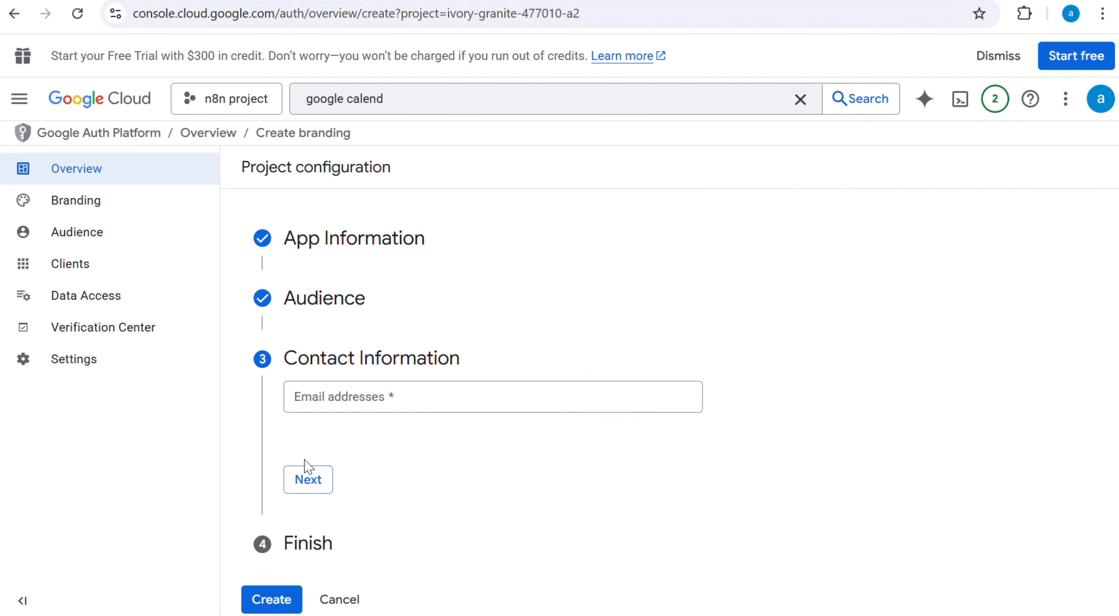
click(358, 399)
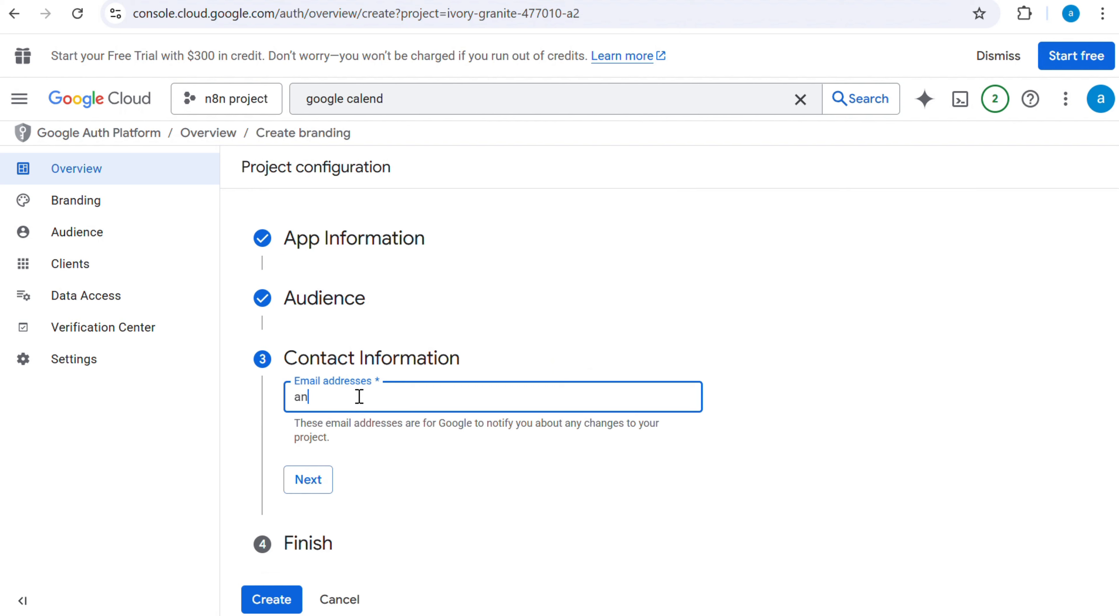
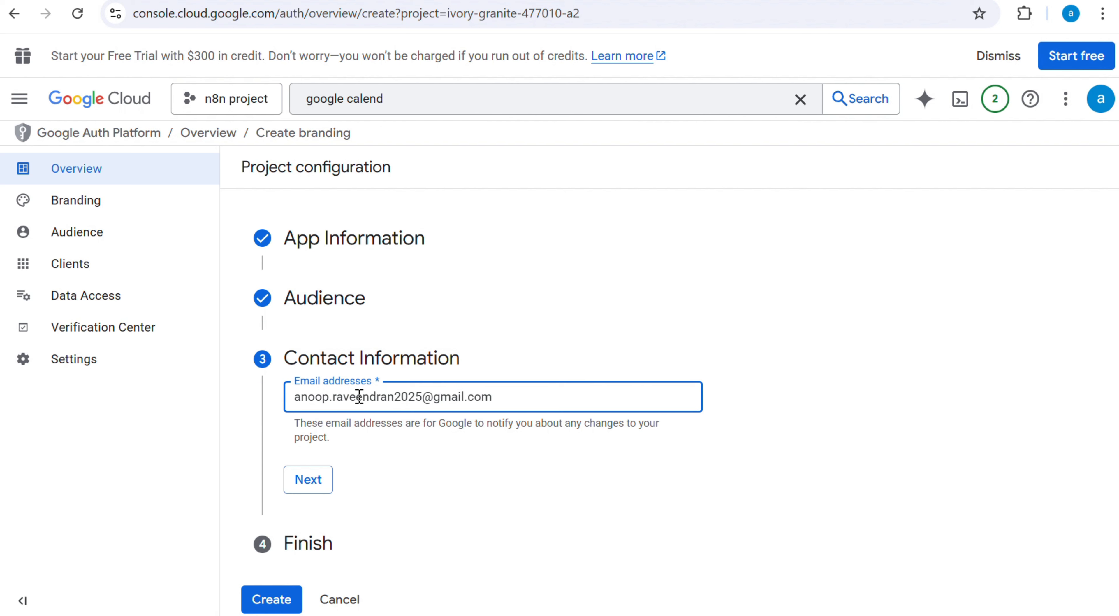
click(295, 487)
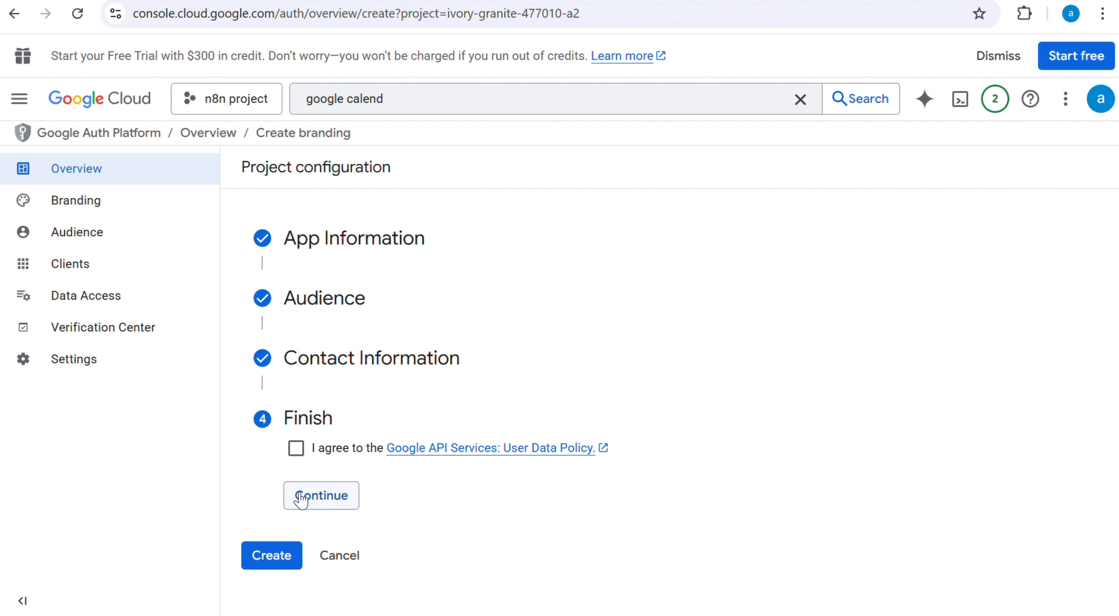
Step: Agree to the Google API Services User Data Policy and create the OAuth configuration, retrying if it fails
click(297, 450)
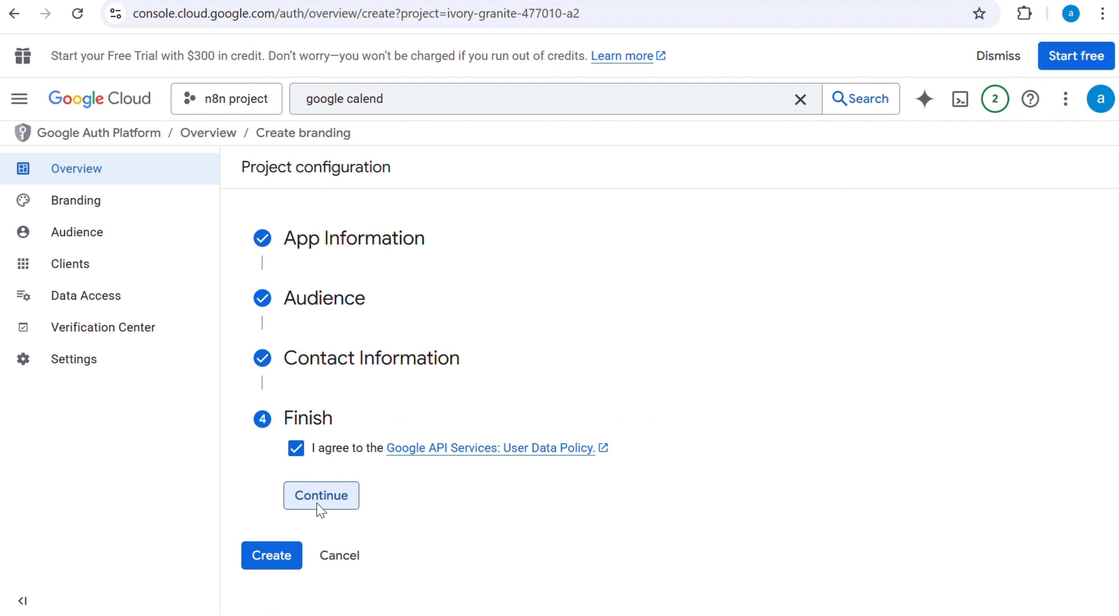
click(316, 500)
click(277, 475)
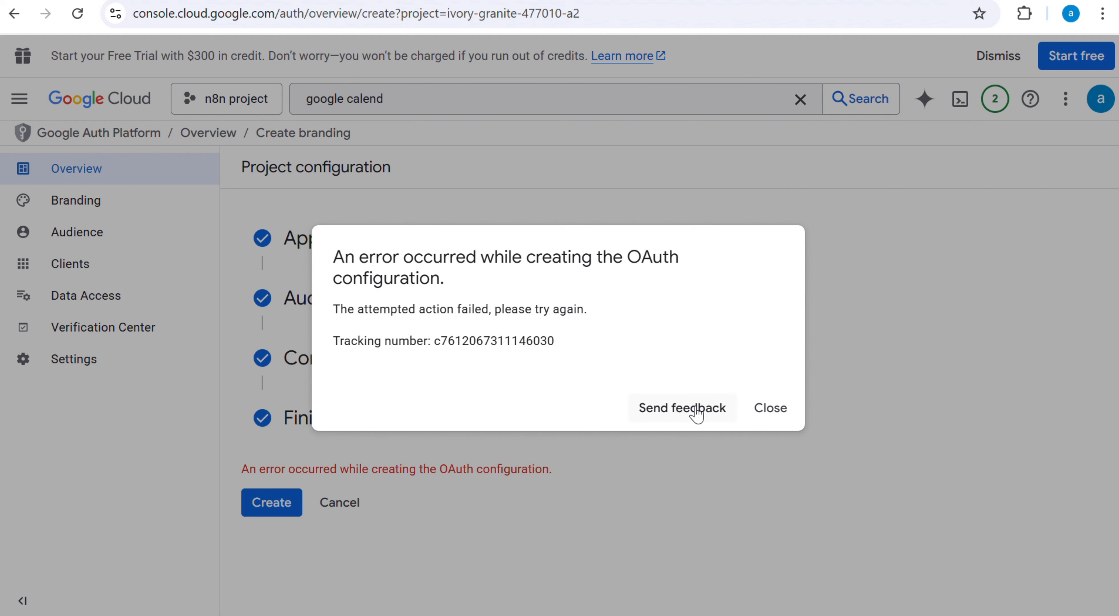
click(781, 410)
click(282, 503)
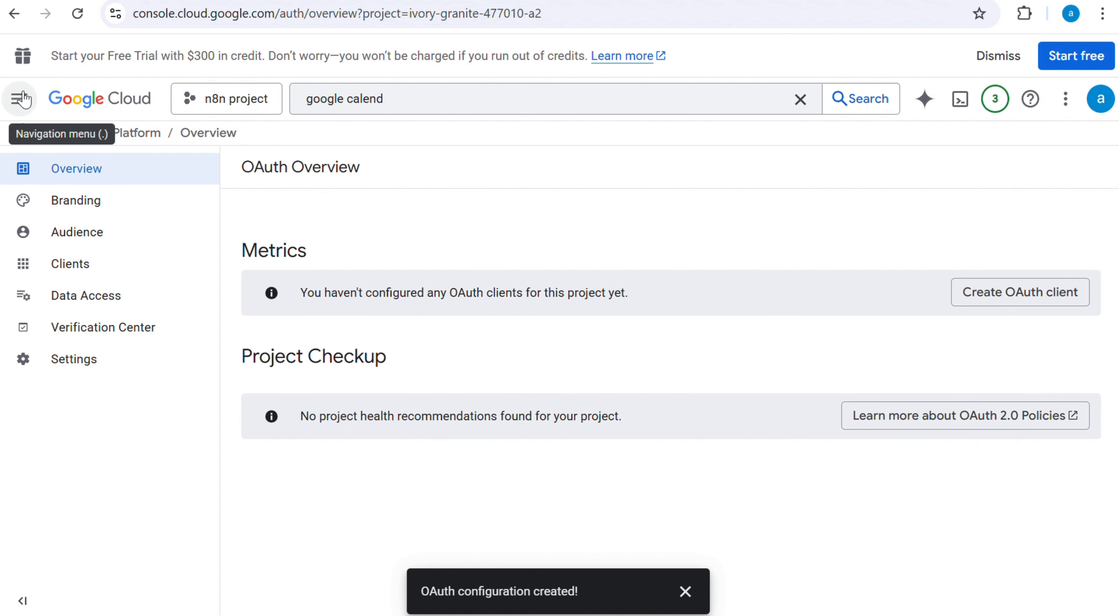
Step: Start a new OAuth client ID from the project's API credentials page
click(20, 99)
mouse_move(137, 465)
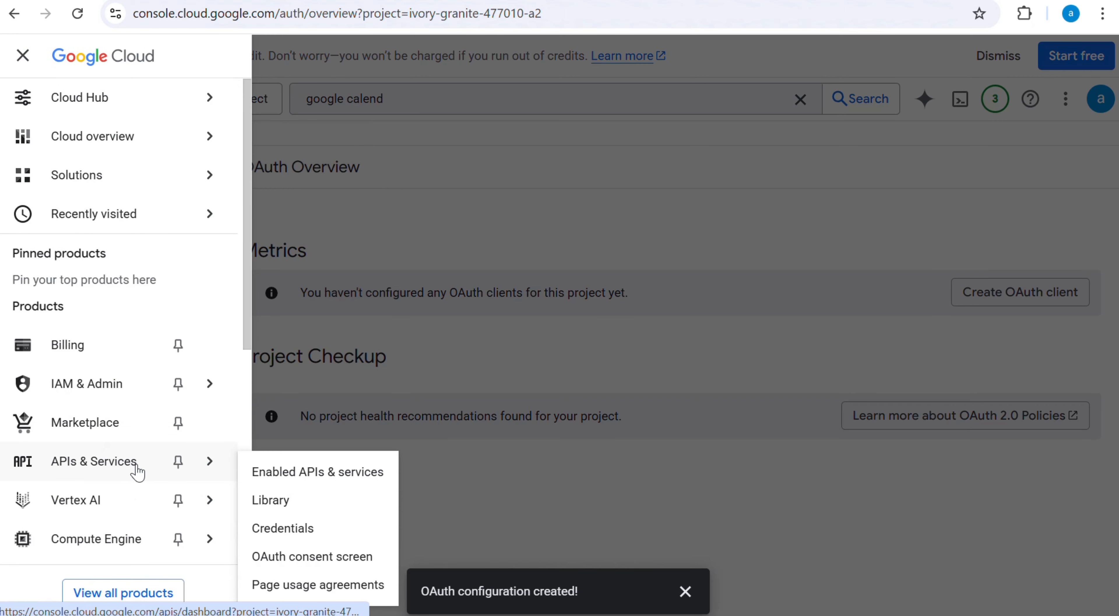
click(285, 531)
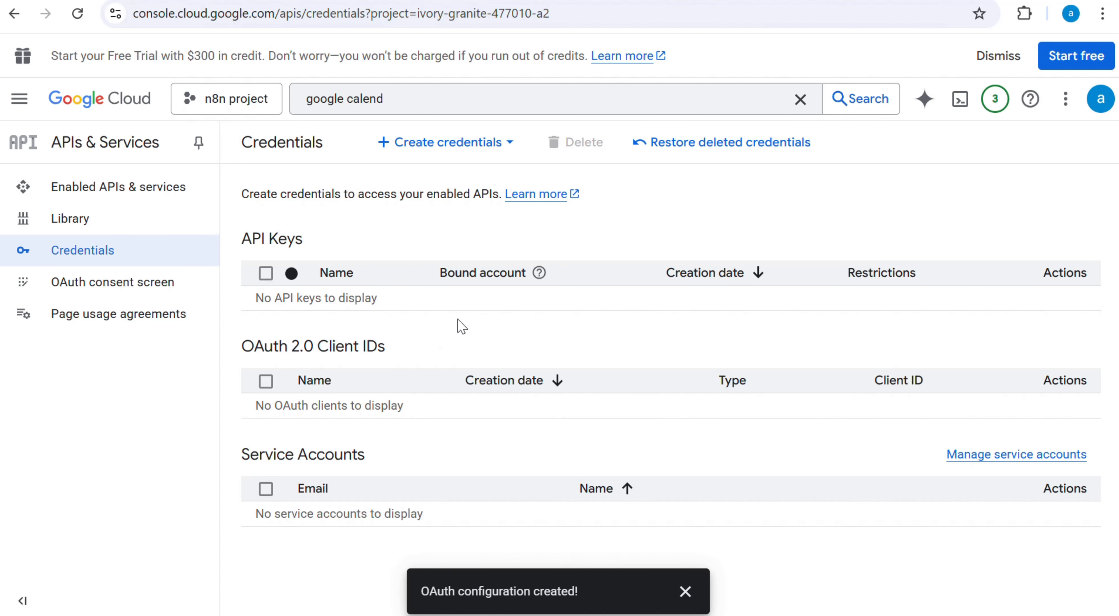
click(454, 143)
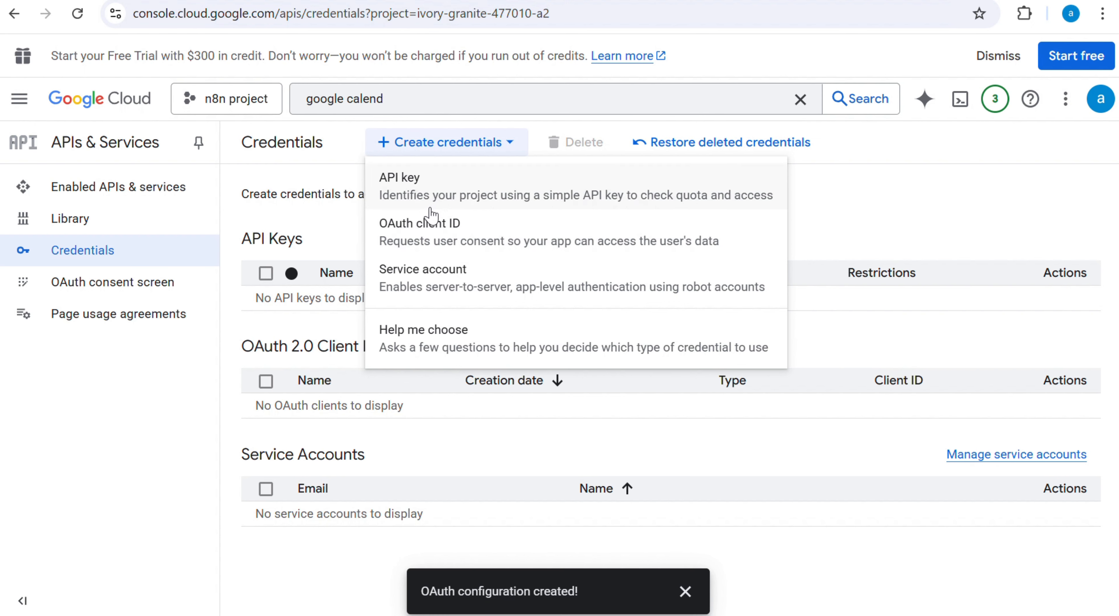
click(441, 240)
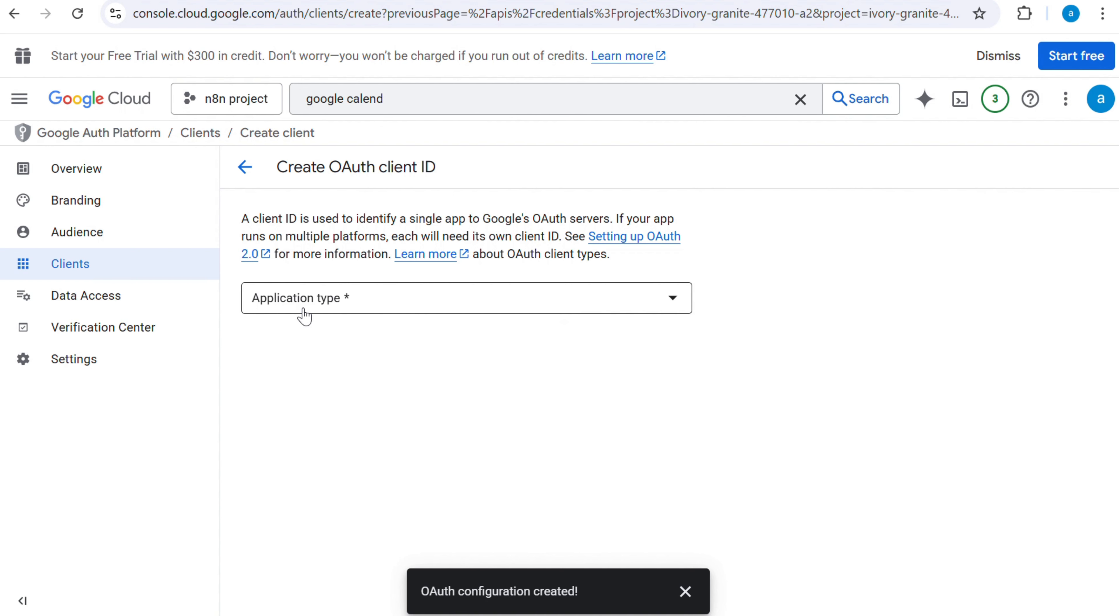
Step: Set the OAuth client's application type to Web application and replace its default name
click(417, 302)
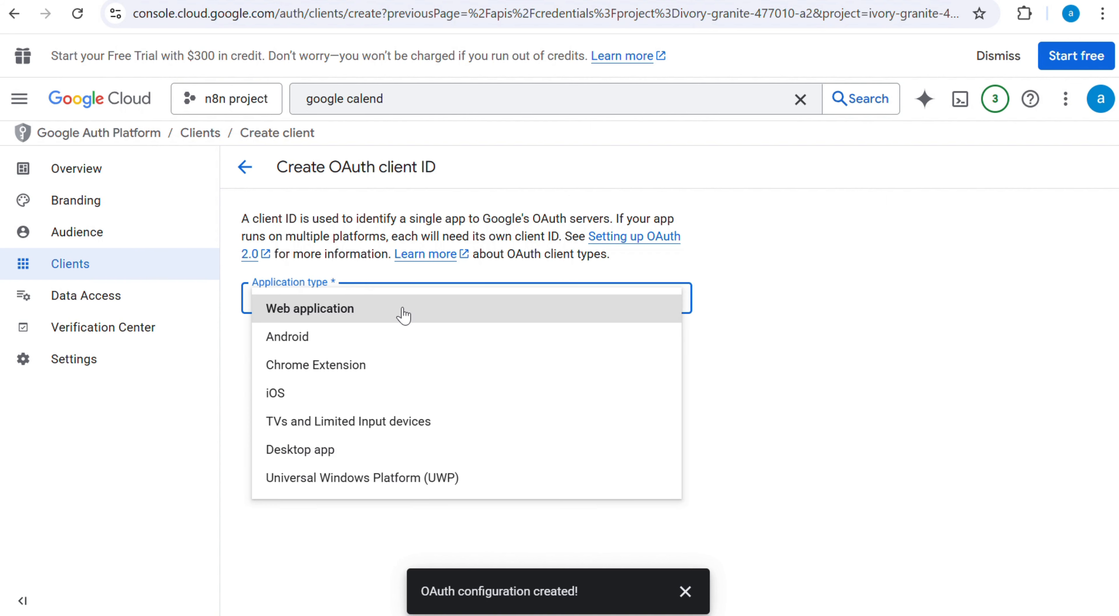
click(347, 314)
click(361, 348)
key(ctrl+a)
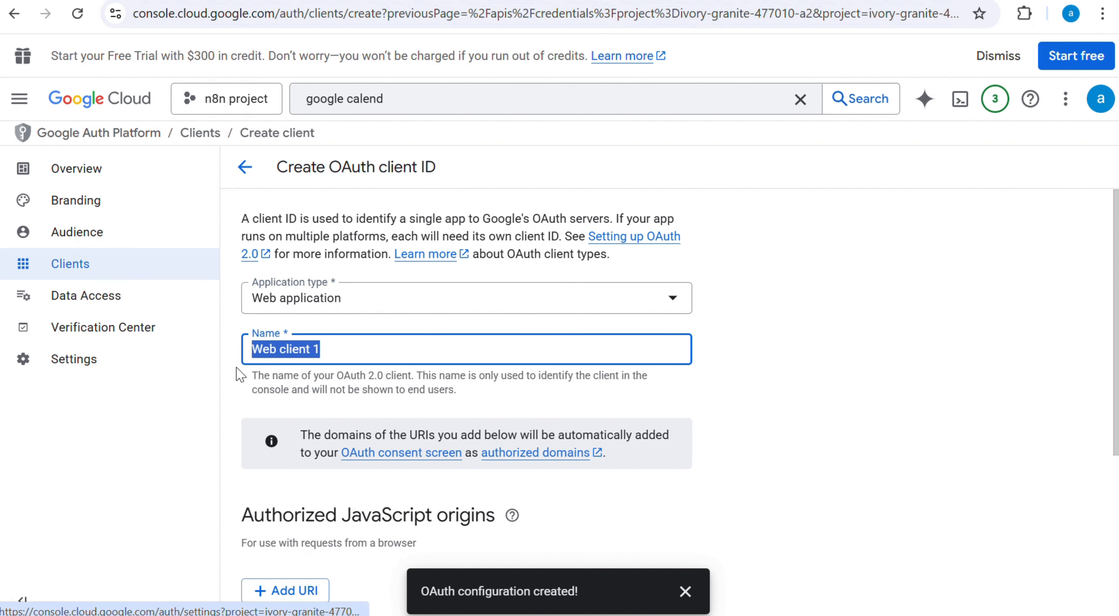
text(n)
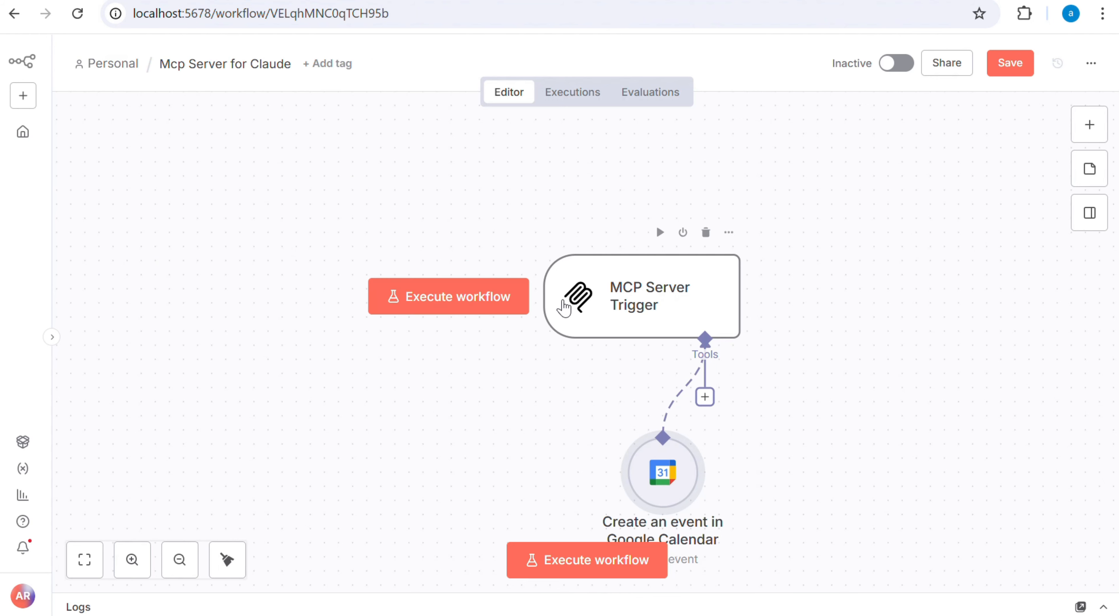
Step: Switch to the n8n workflow and start a new credential in the "Create an event in Google Calendar" node
double_click(658, 469)
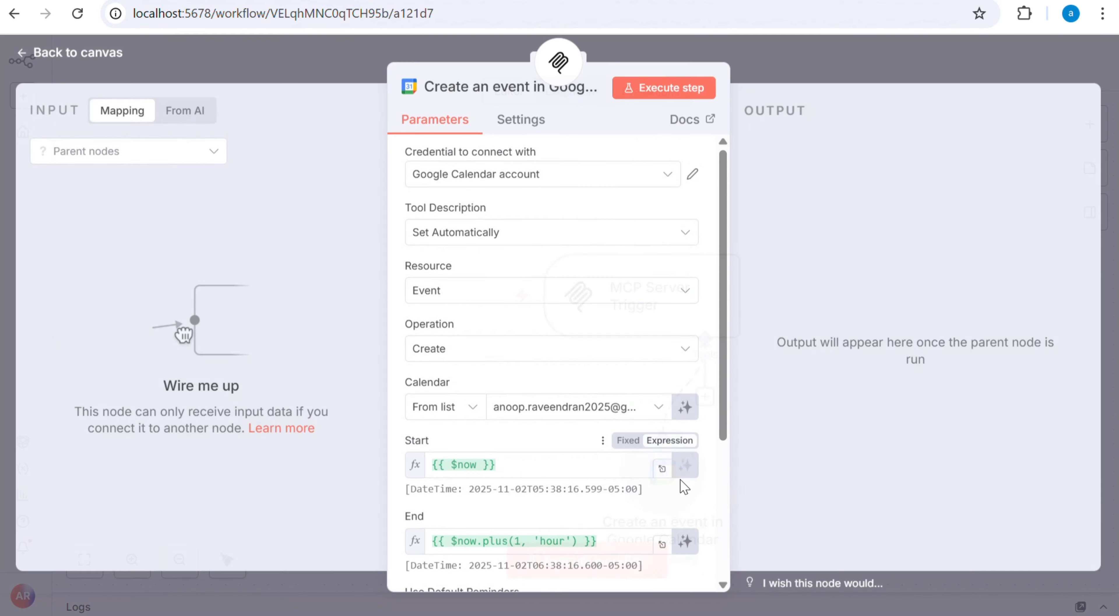
click(570, 176)
click(507, 261)
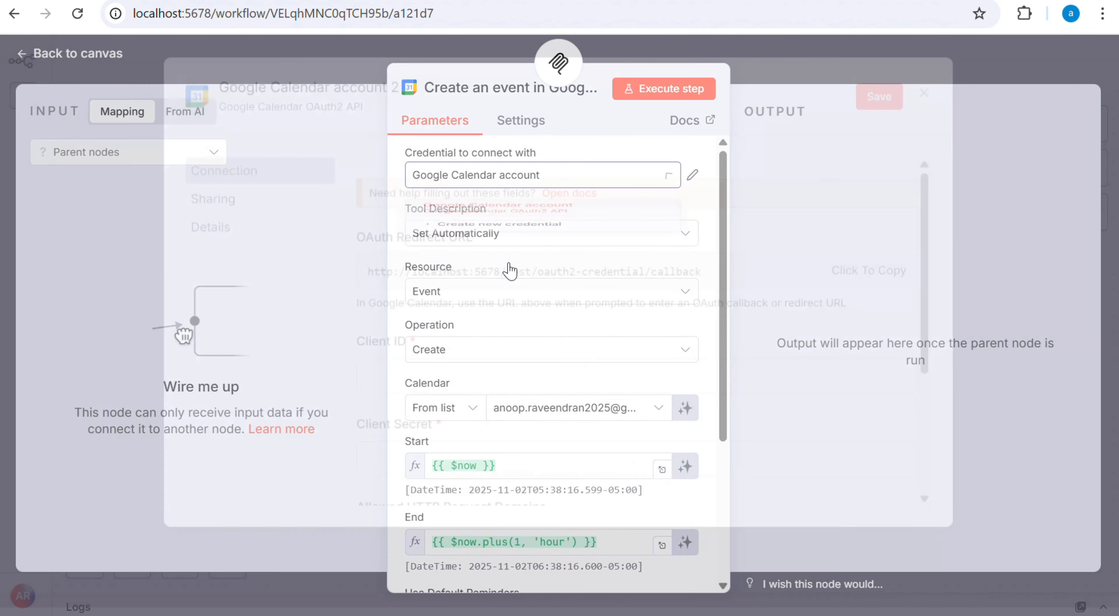
drag(704, 287, 360, 293)
key(ctrl+c)
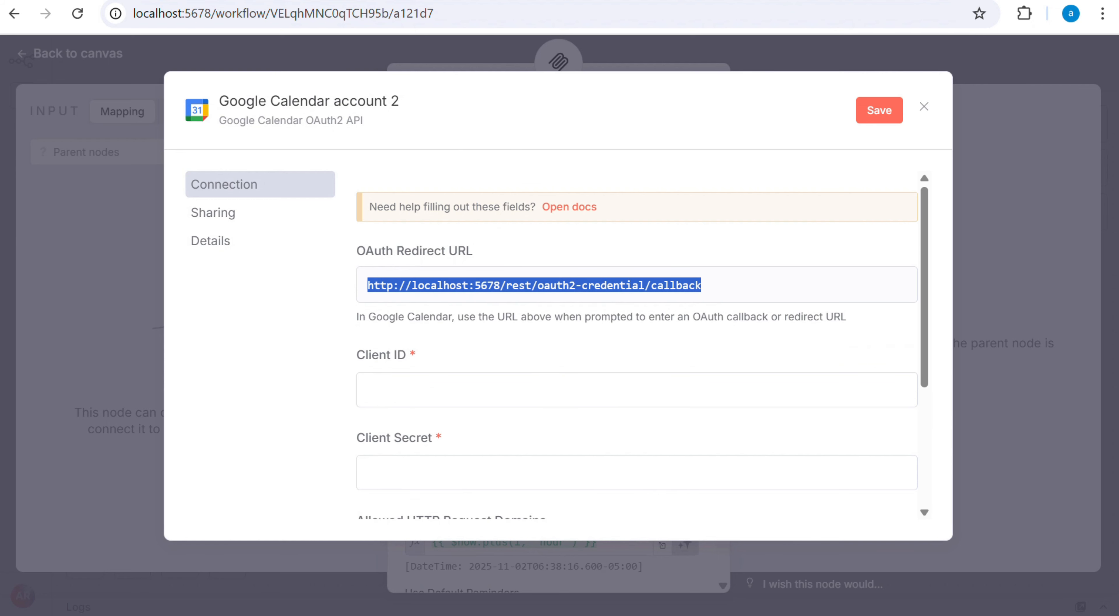
click(816, 0)
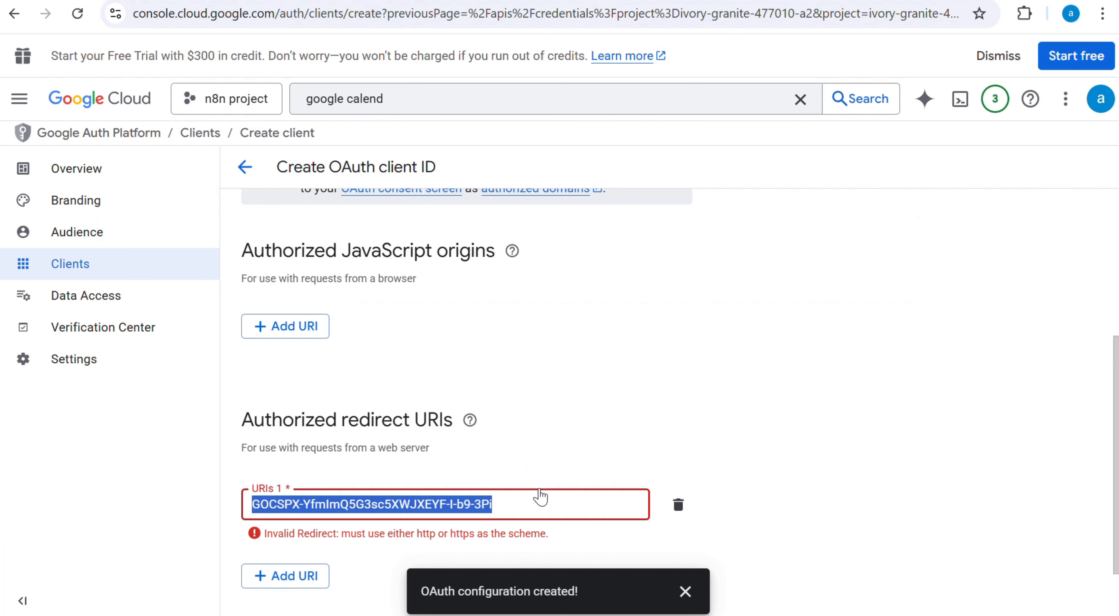
key(ctrl+v)
scroll(685, 408, down, 1)
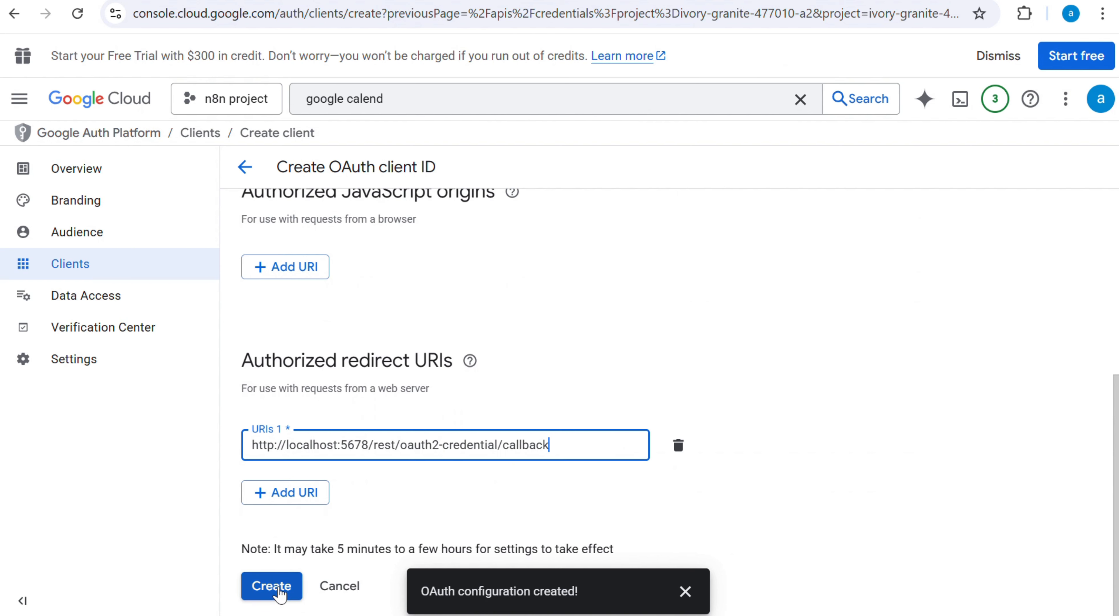
click(280, 592)
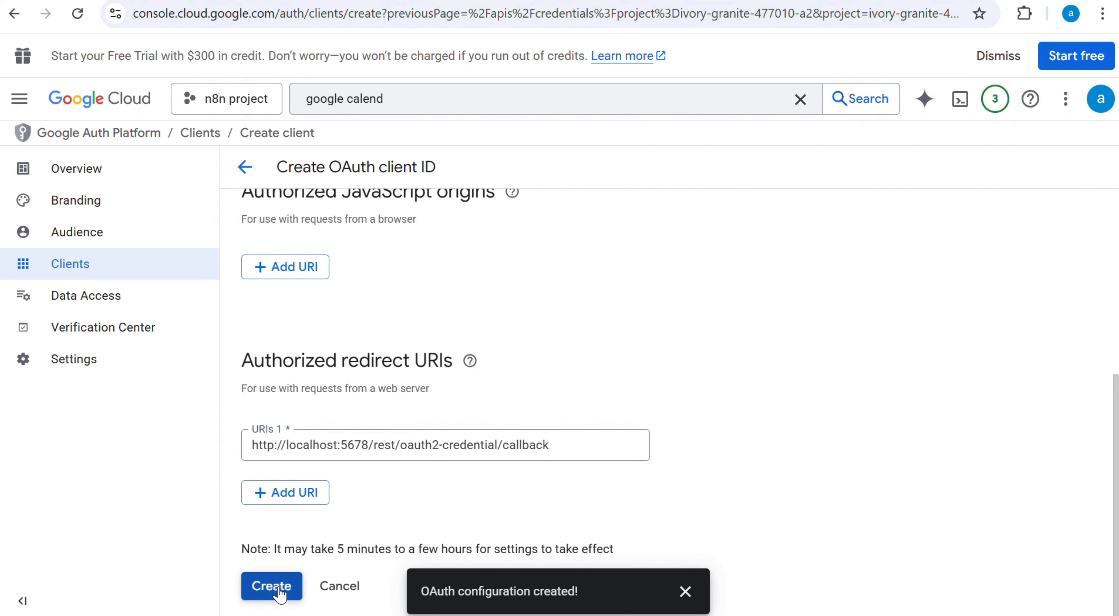
click(685, 591)
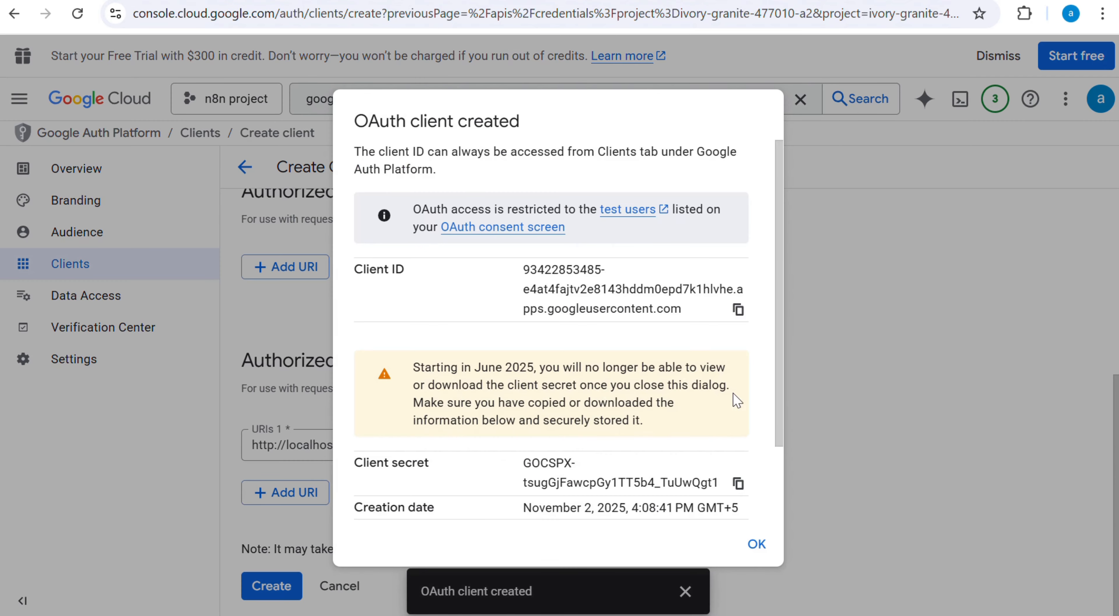
Step: Copy the new OAuth client's ID and paste it into the Client ID field of the n8n Google Calendar credential
click(737, 311)
click(734, 615)
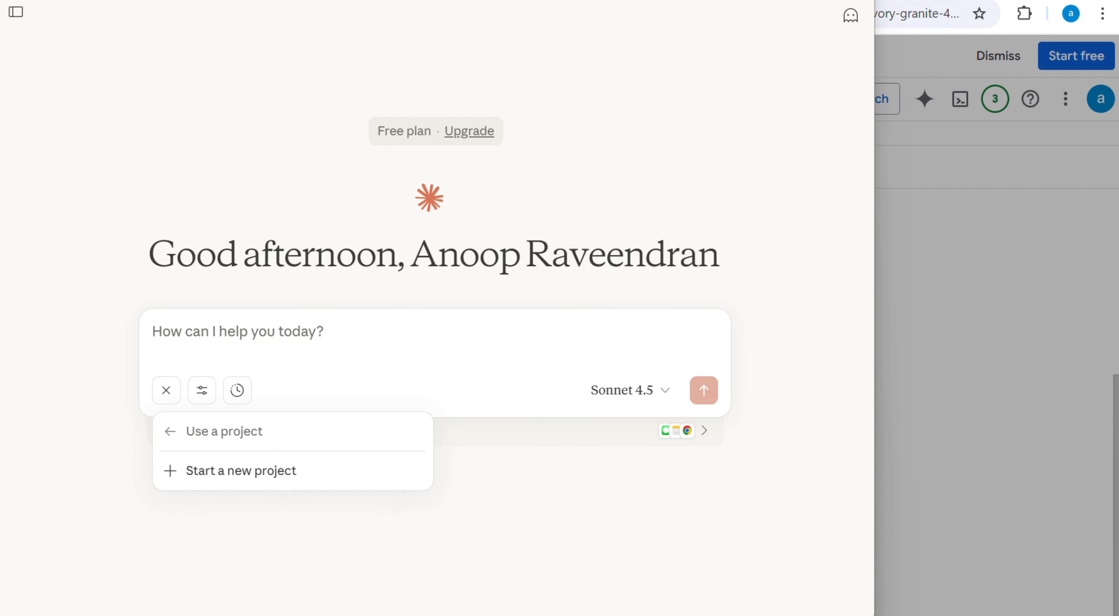
click(735, 615)
click(209, 1)
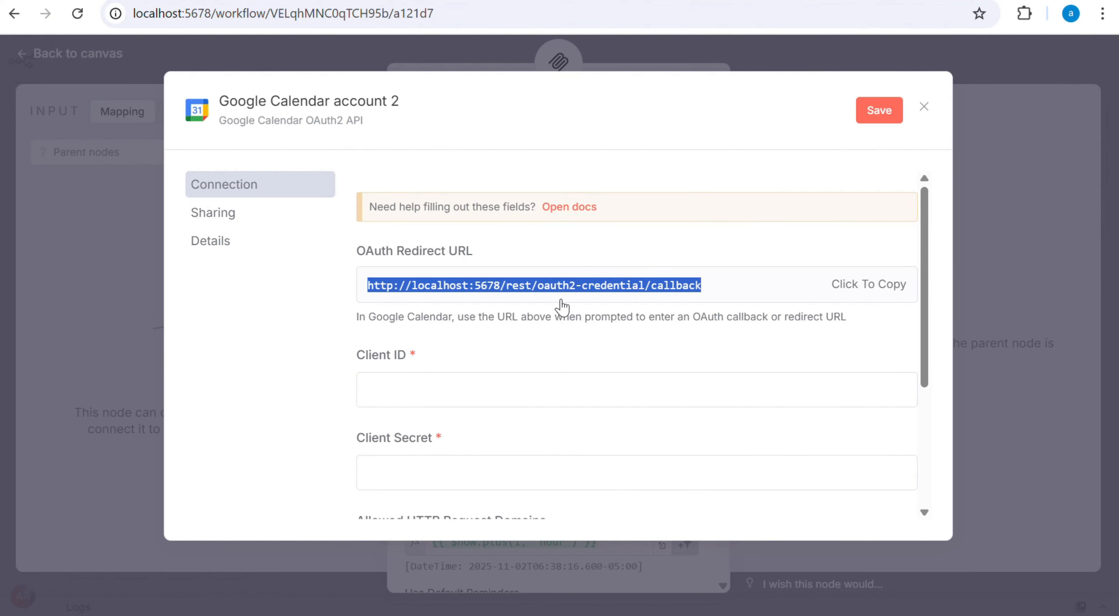
scroll(490, 367, down, 1)
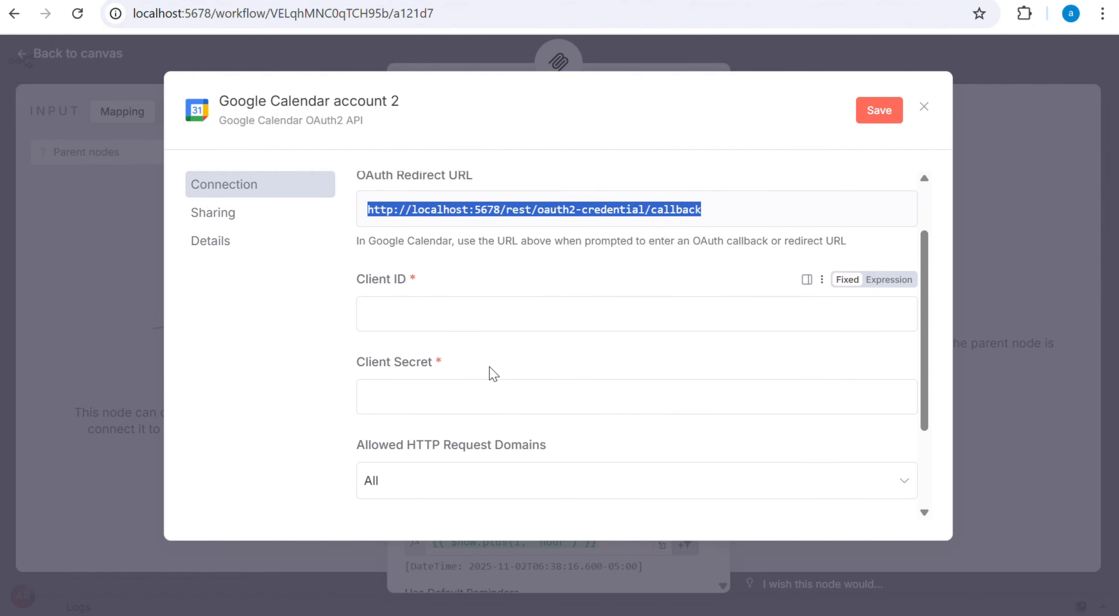
click(400, 300)
key(ctrl+v)
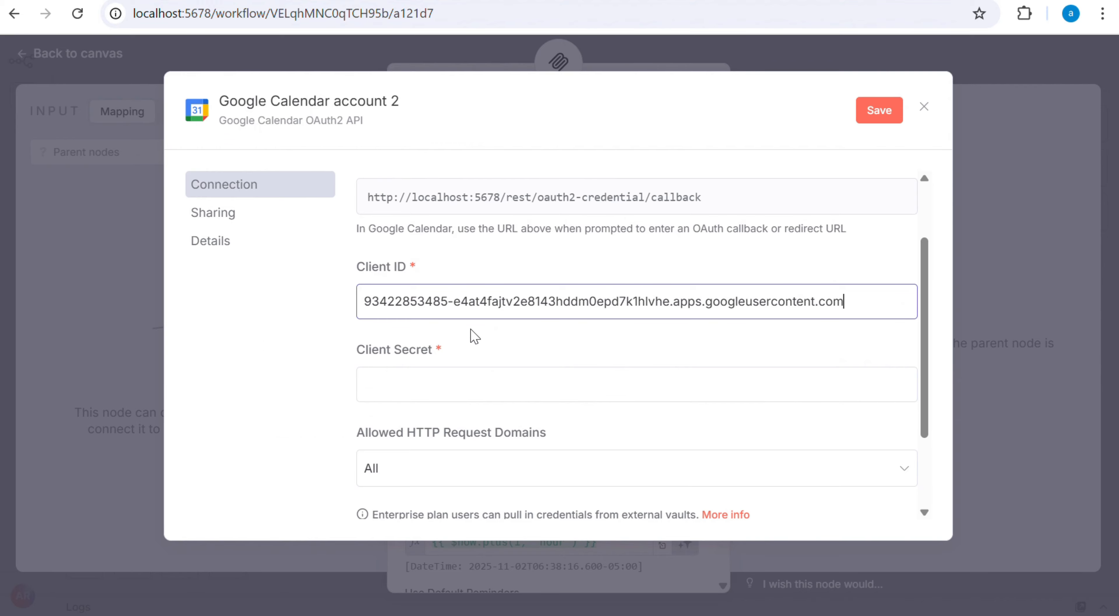
Step: Copy the client secret from Google Cloud into the Client Secret field of the n8n credential and save the credential
key(alt+Tab)
key(alt+Tab)
click(827, 0)
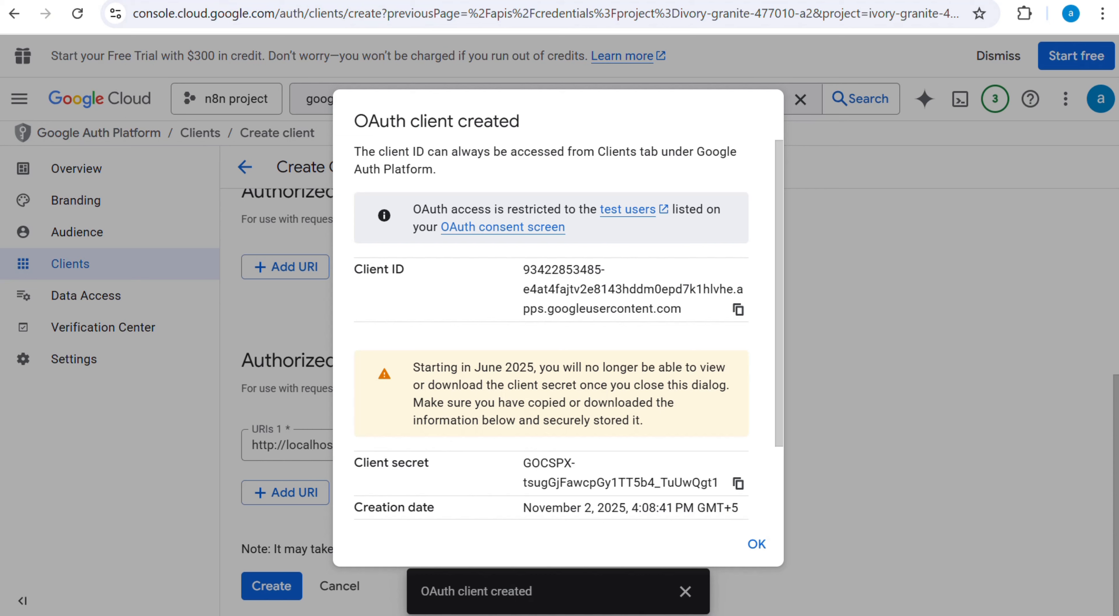
scroll(755, 368, down, 2)
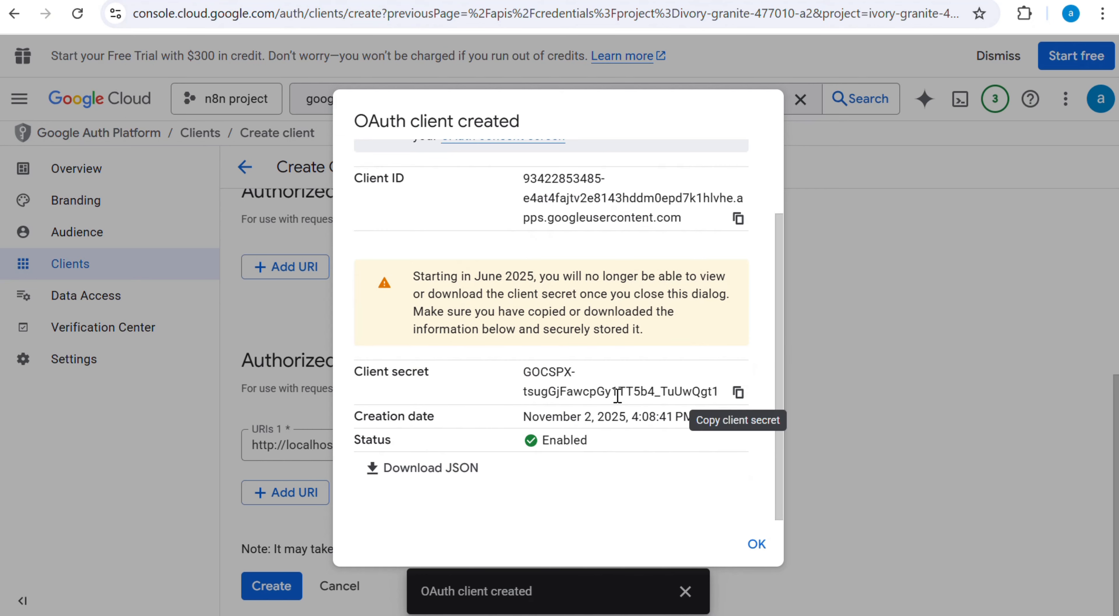
click(739, 389)
key(alt+Tab)
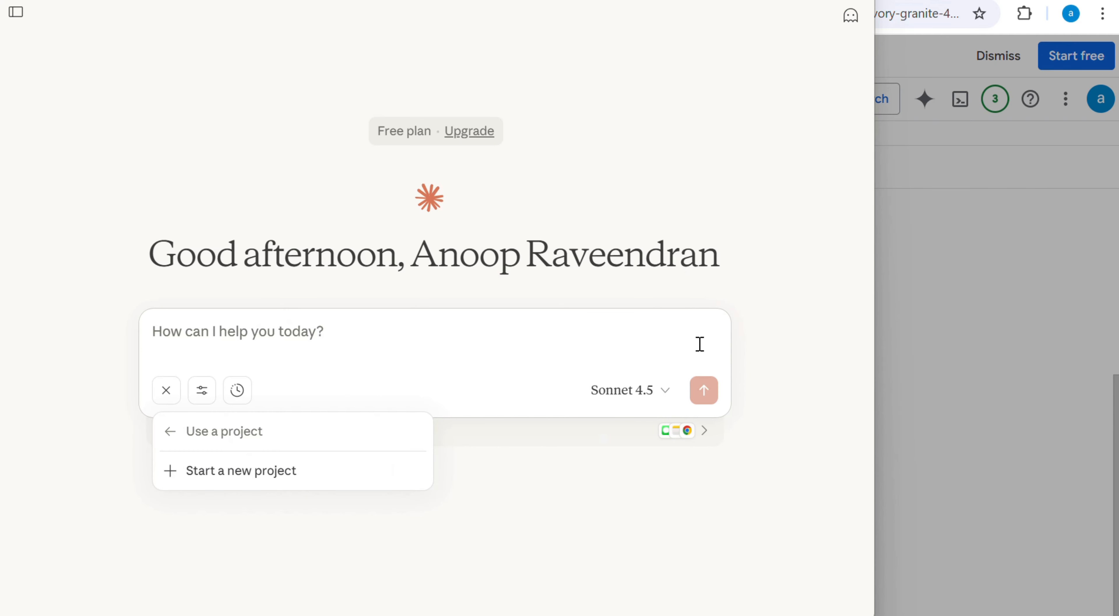
key(alt+Tab)
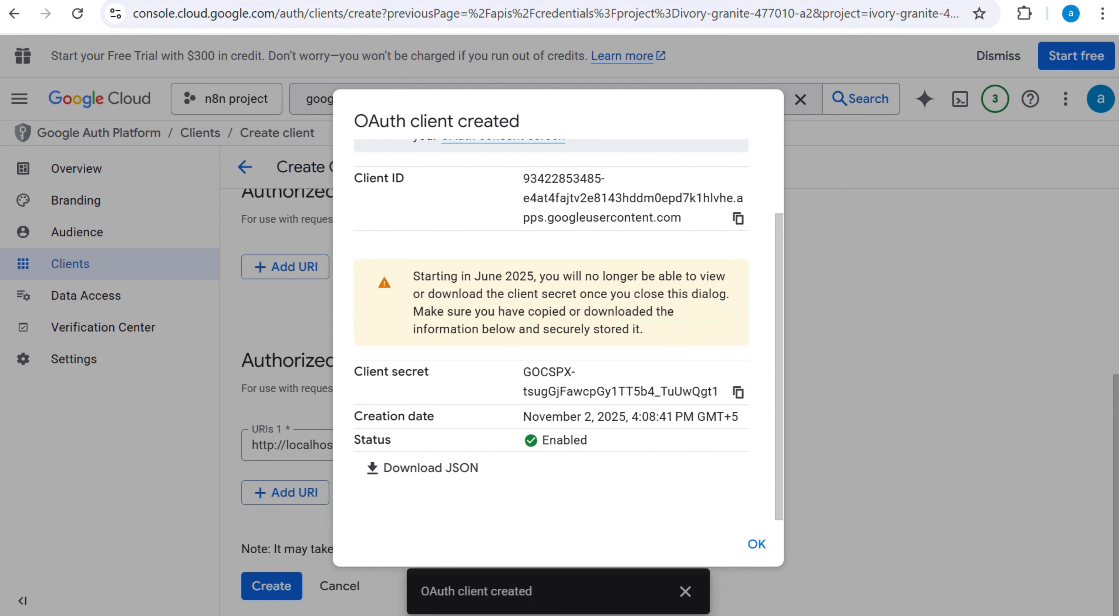
key(alt+Tab)
click(490, 393)
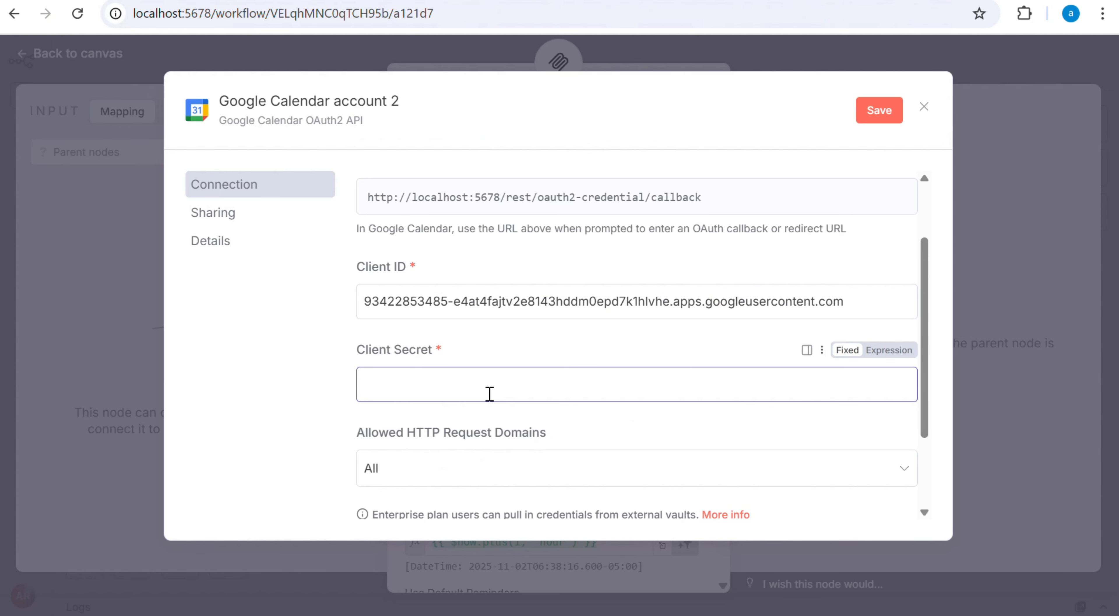
key(ctrl+v)
scroll(554, 382, down, 4)
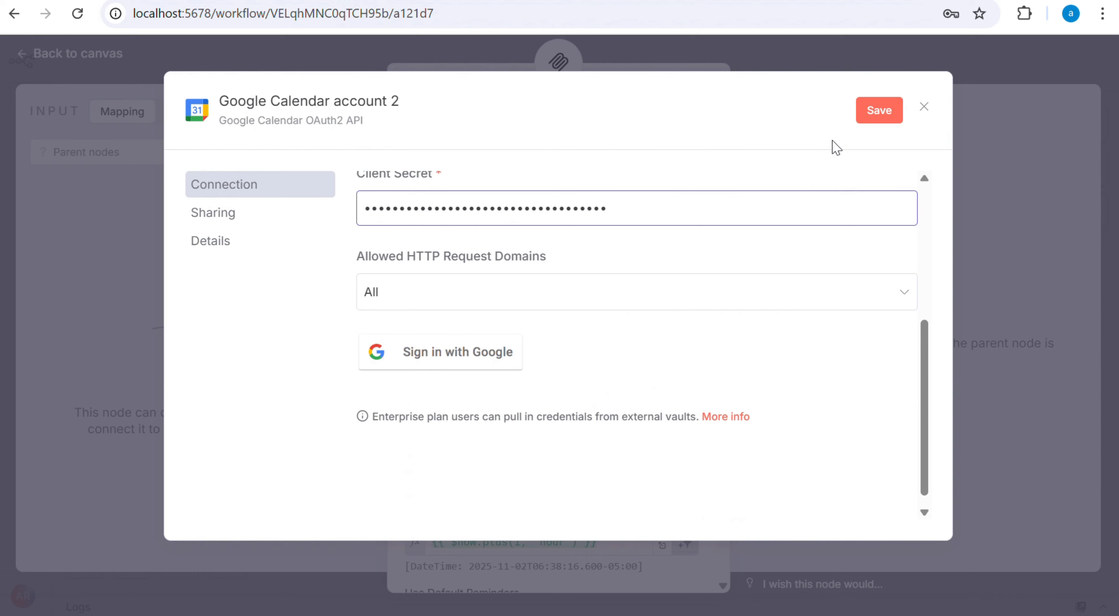
click(880, 110)
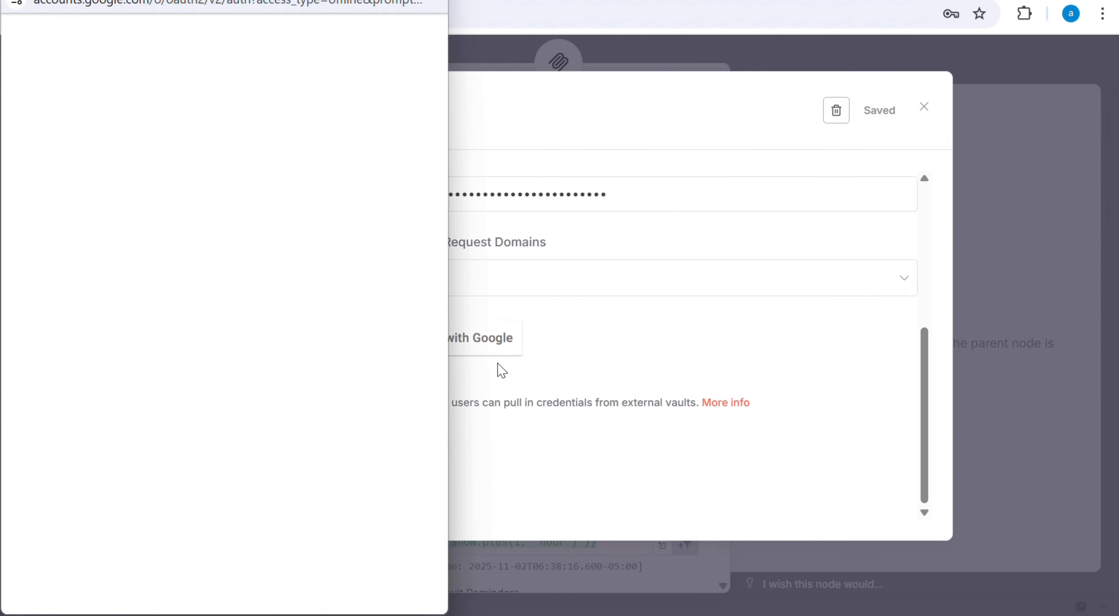
Step: Try to authorize the n8n credential by signing in with the existing Google account, and read the response
click(83, 233)
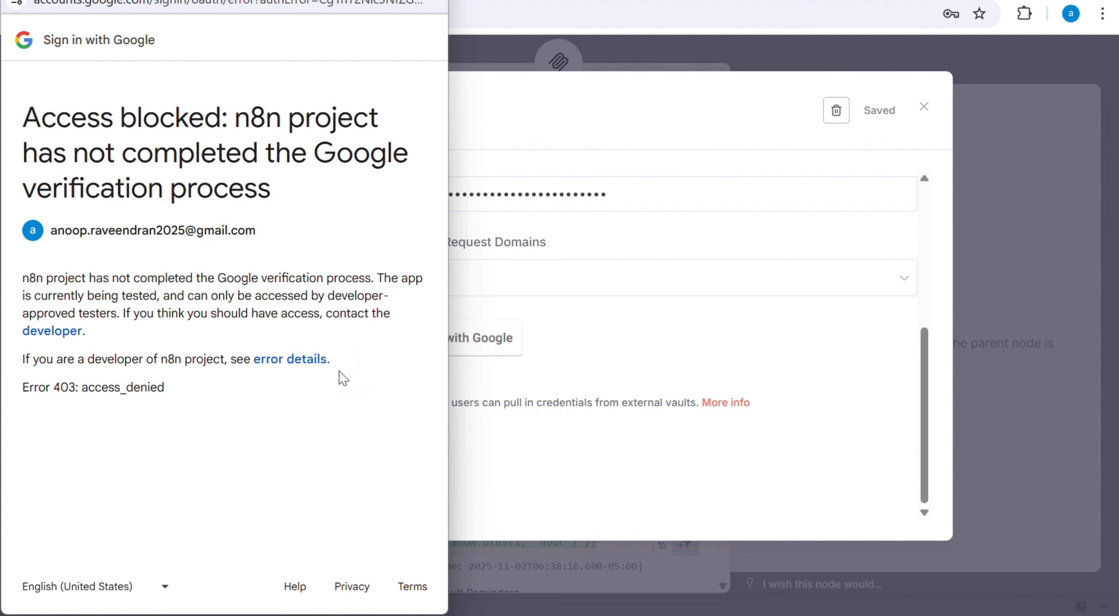
drag(95, 386, 170, 386)
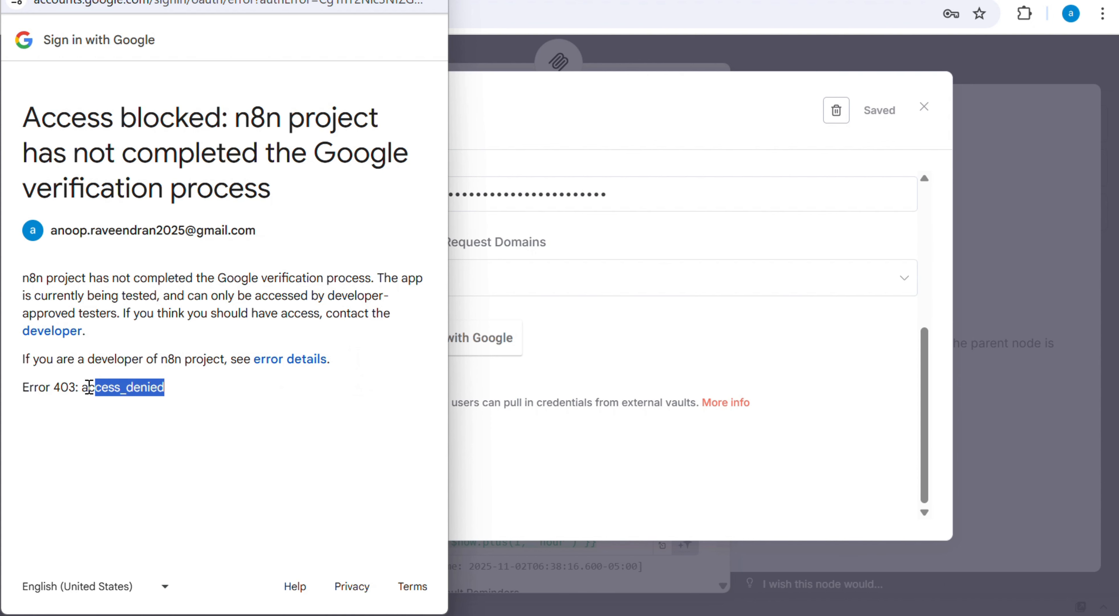
drag(74, 388, 213, 393)
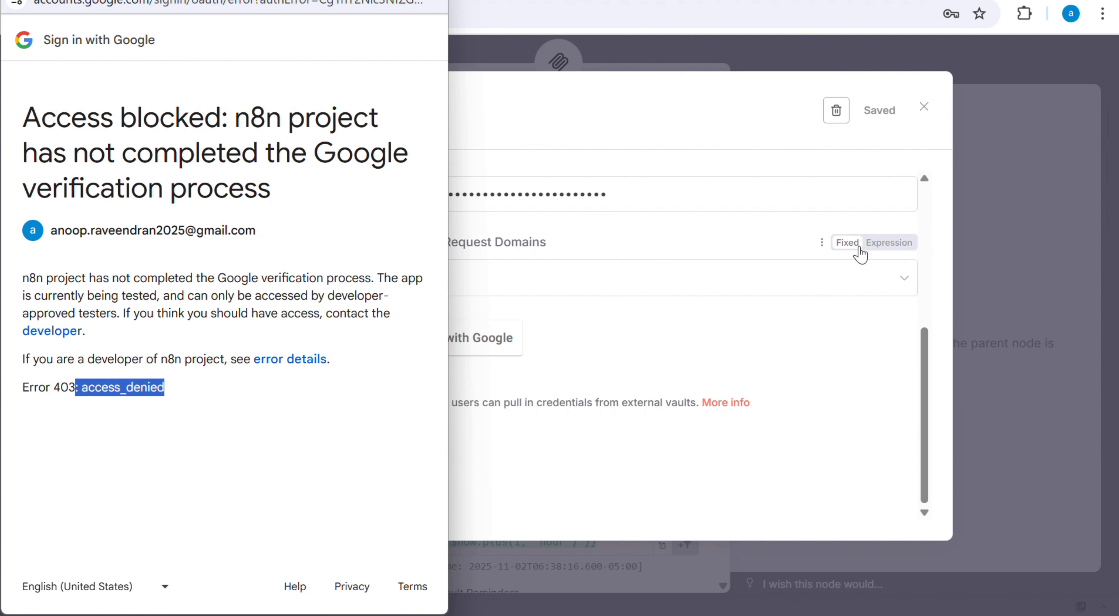
click(814, 311)
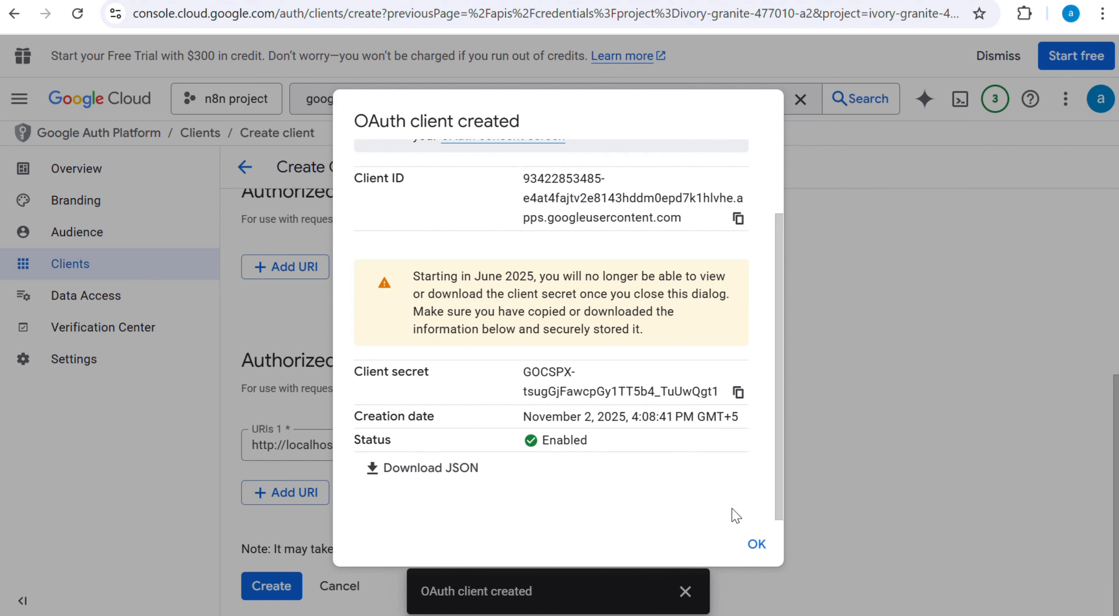
Step: Dismiss the OAuth client details in Google Cloud and add the Google account's e-mail as a test user in the project's audience settings
click(749, 542)
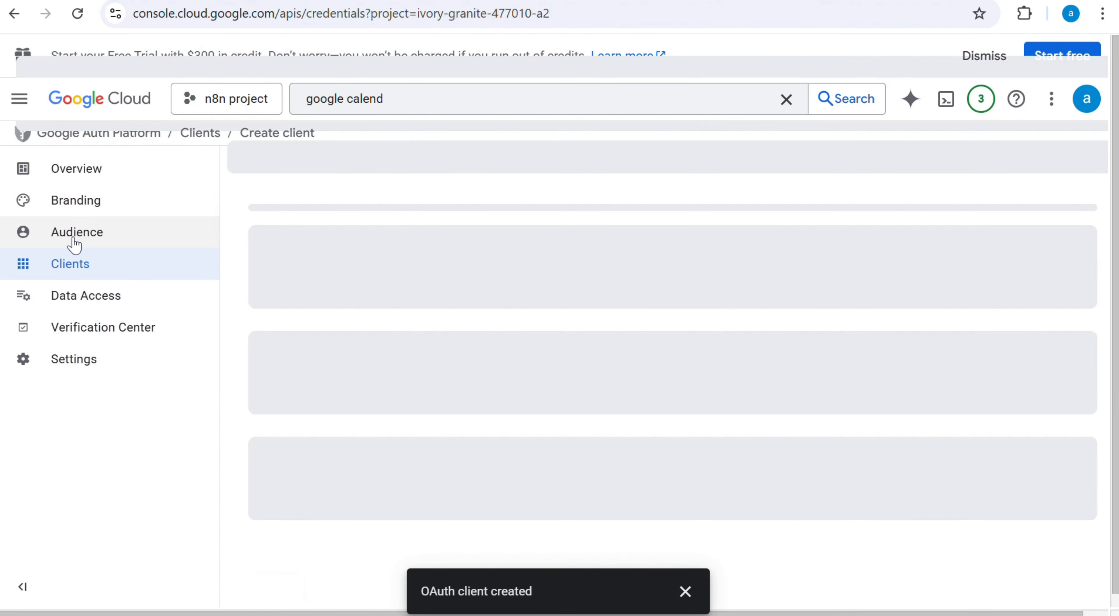
click(76, 243)
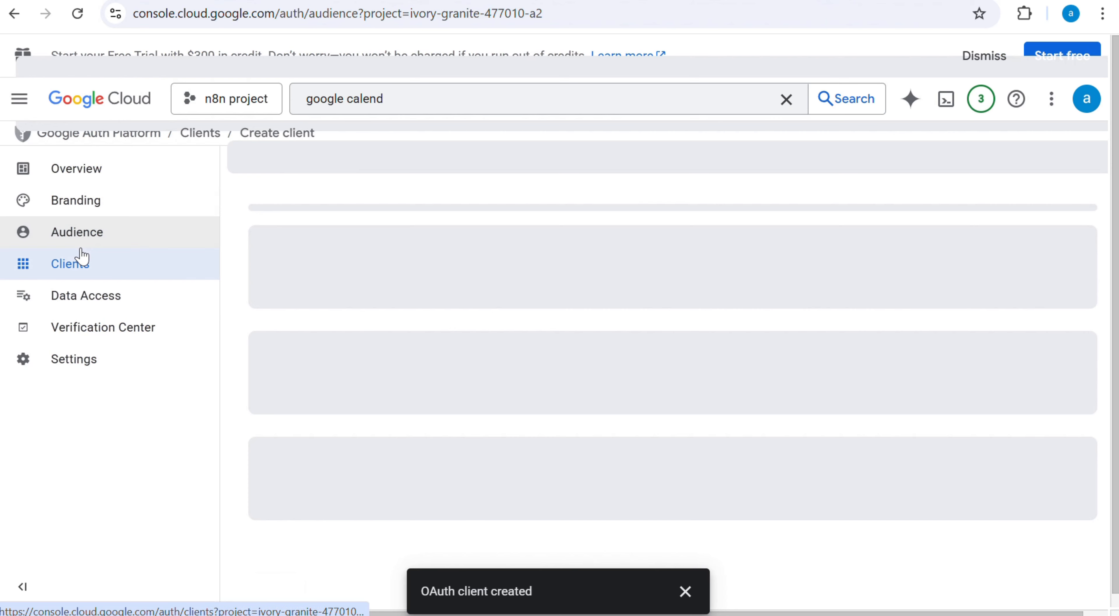
scroll(612, 295, down, 2)
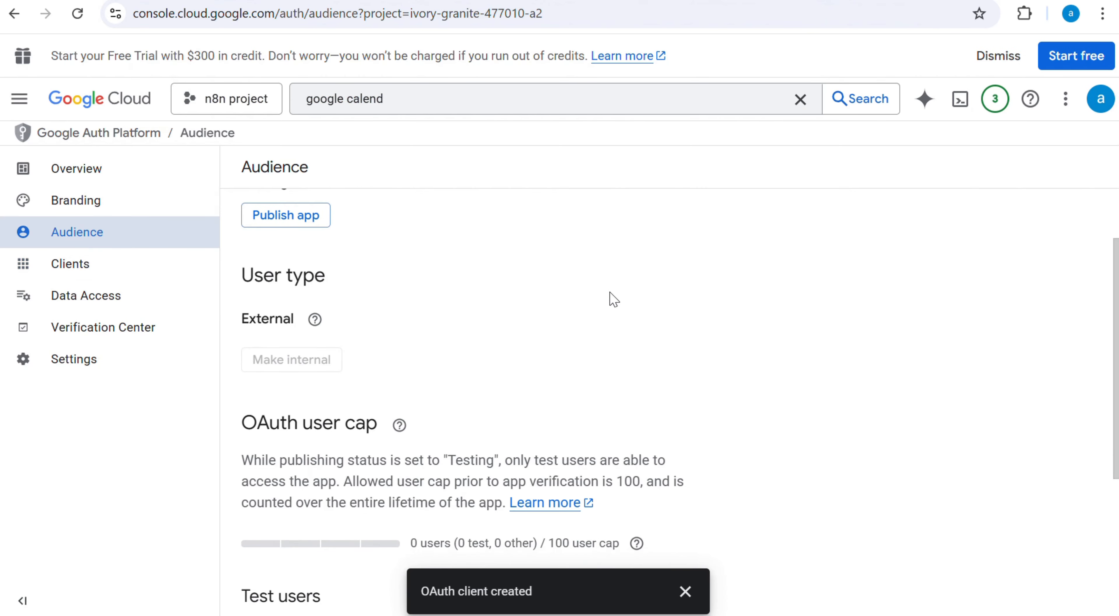
scroll(595, 295, up, 2)
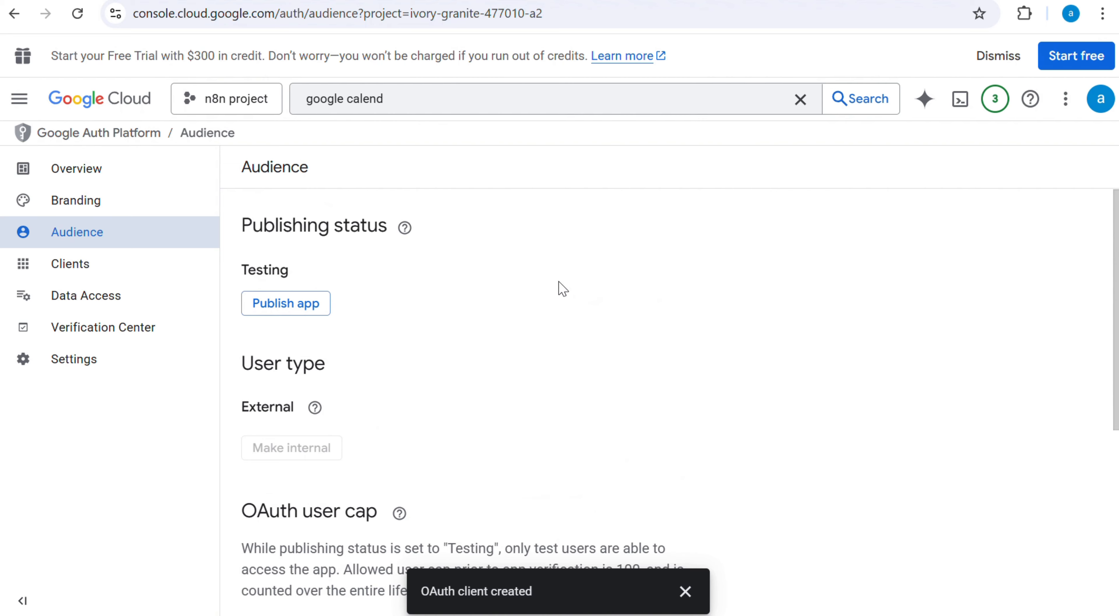
scroll(563, 288, down, 4)
scroll(576, 333, down, 2)
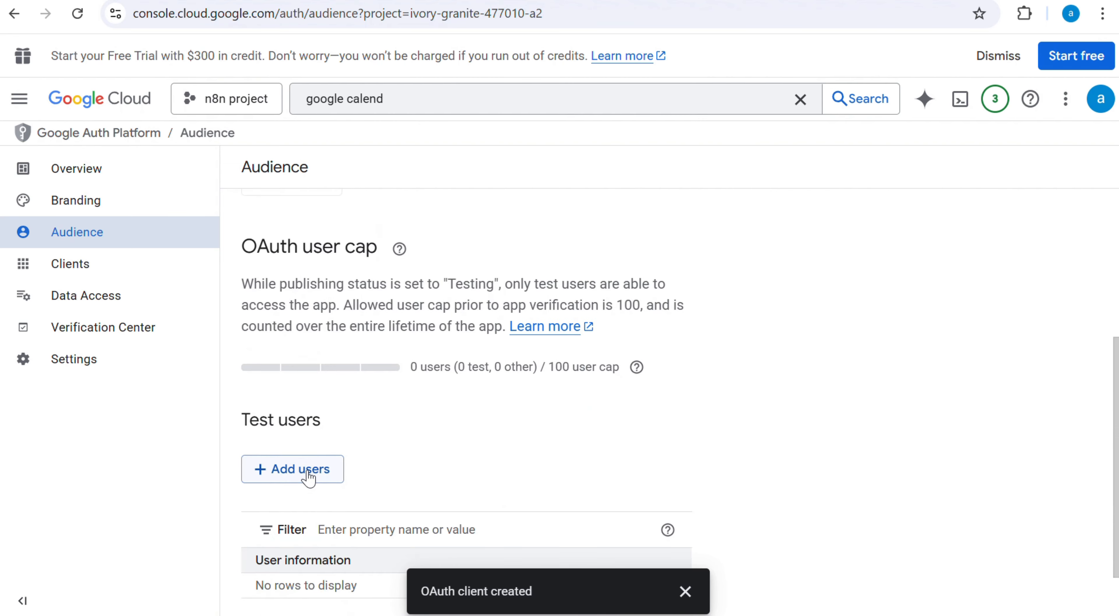
click(310, 472)
click(560, 211)
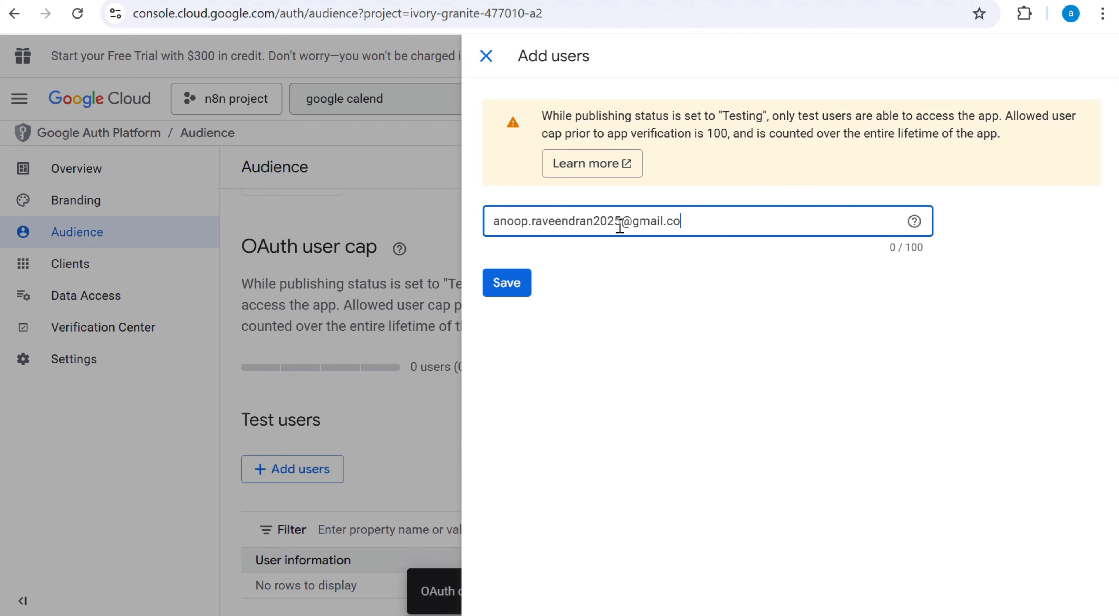
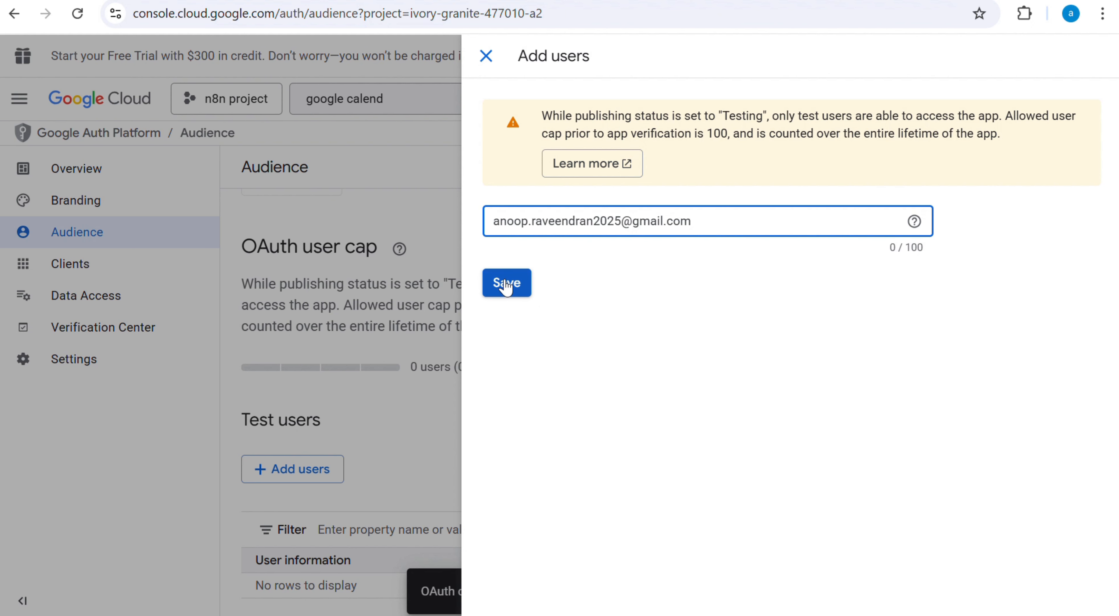
click(507, 285)
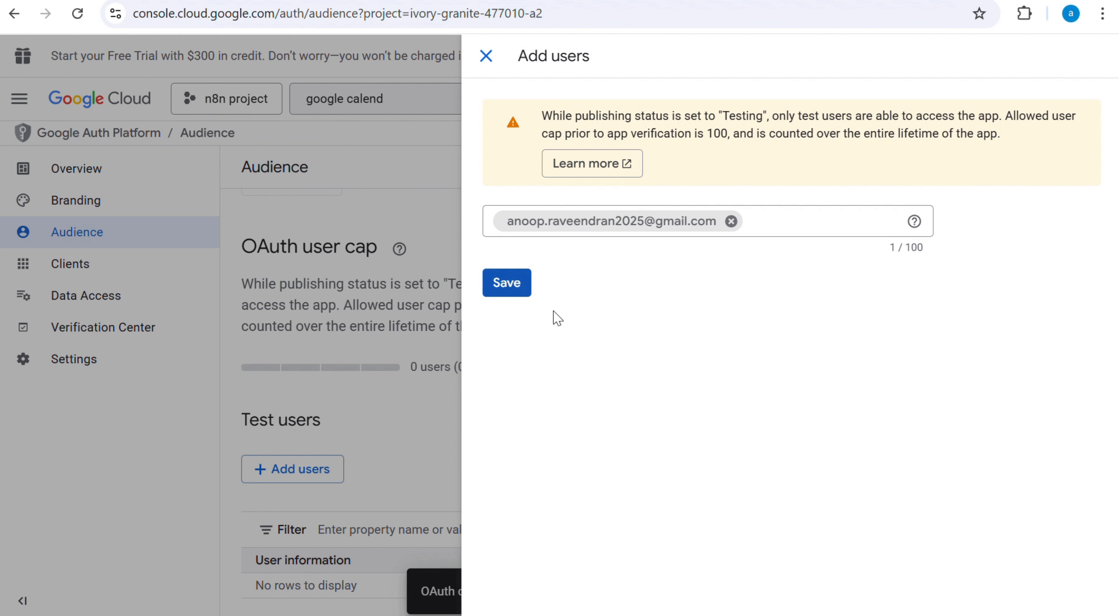
click(511, 287)
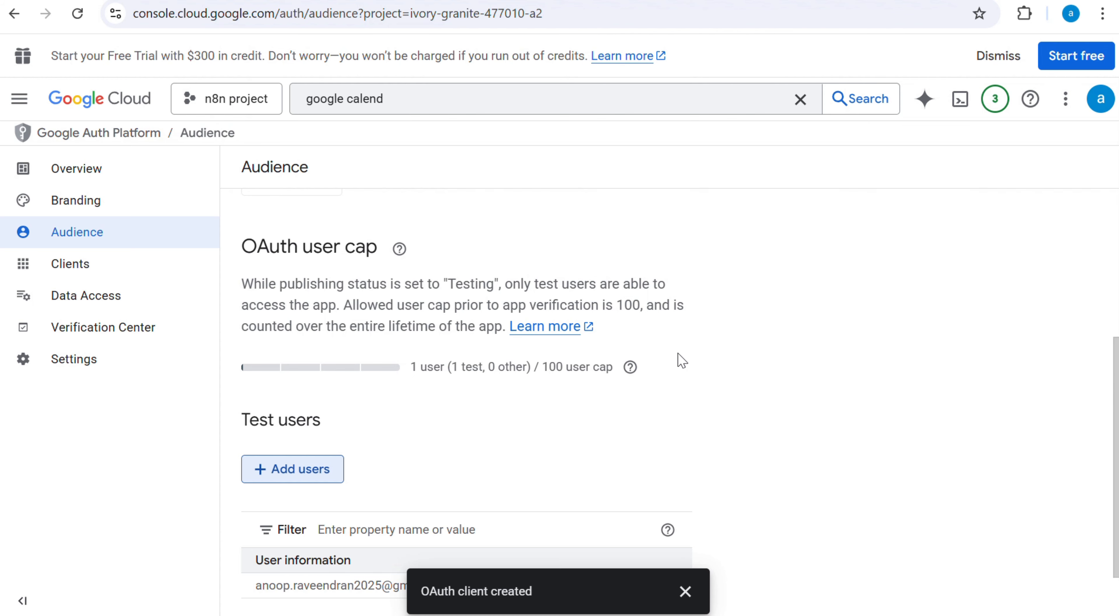
Step: Switch back to the n8n credential, sign in with the test user's Google account and continue past the unverified-app warning
click(491, 1)
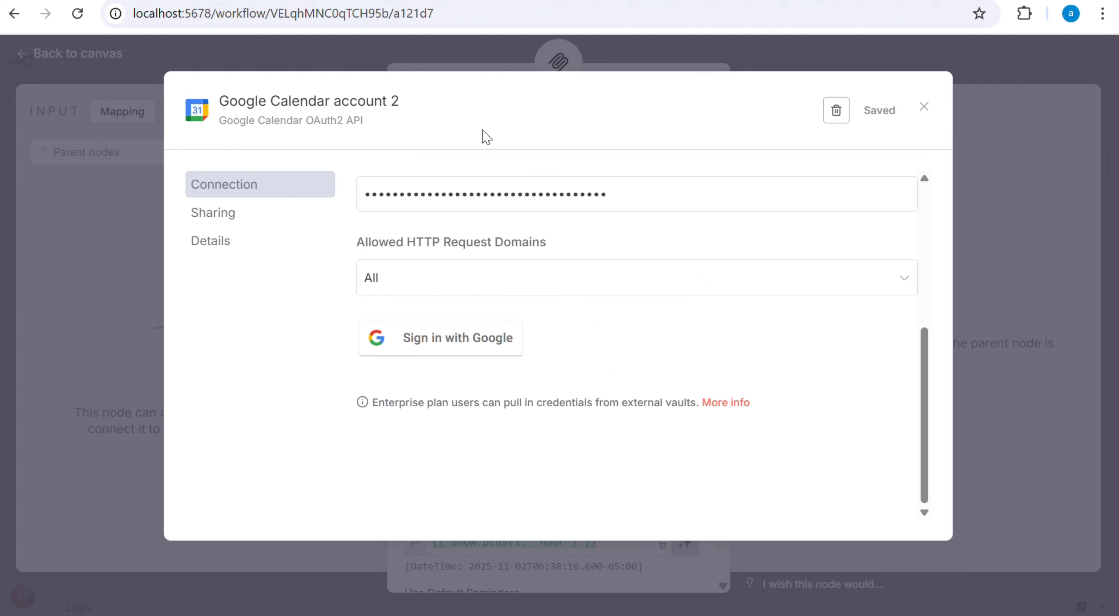
click(460, 345)
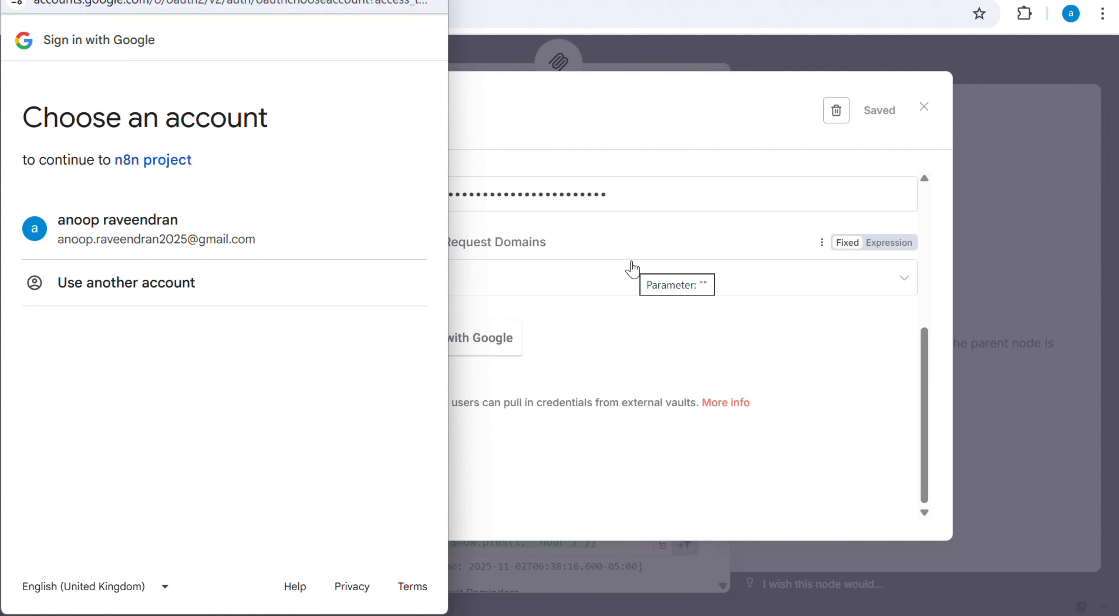
click(217, 243)
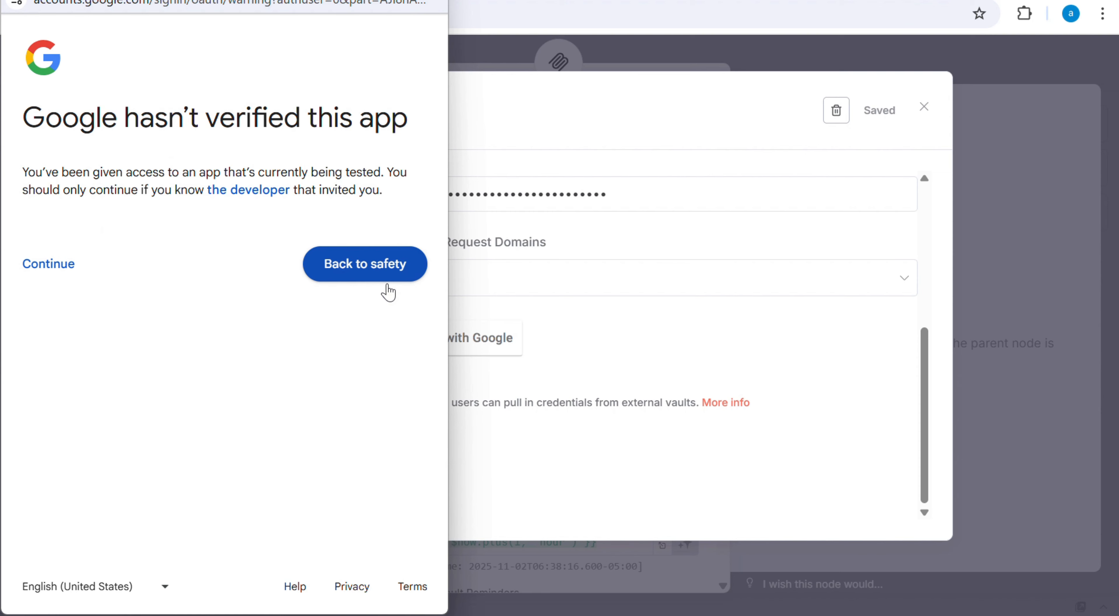
click(60, 269)
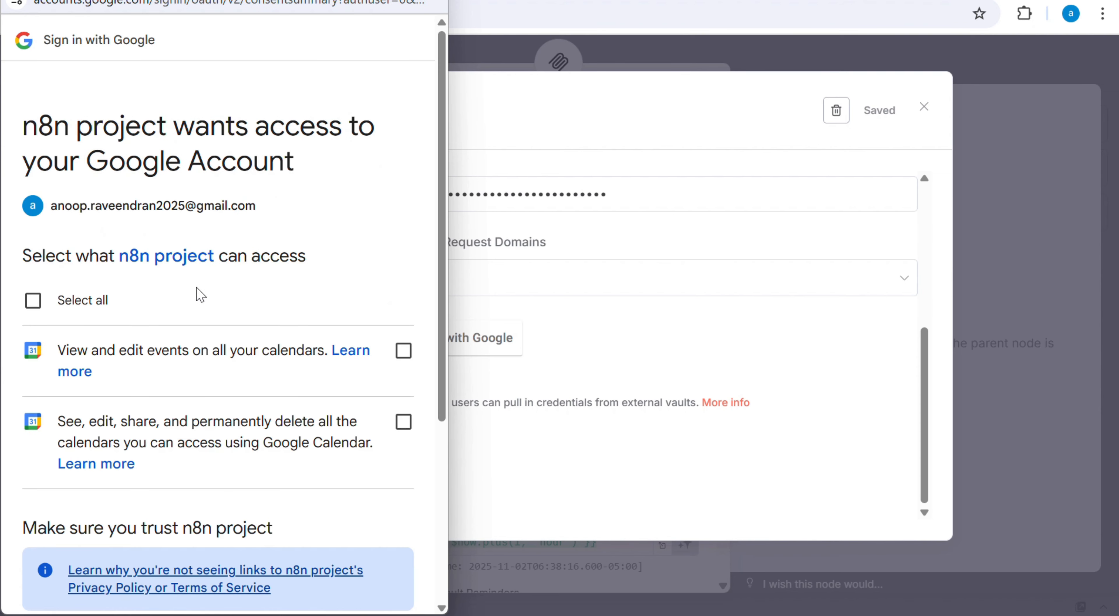
Step: Grant n8n project all the requested Google Calendar permissions and complete the account connection
click(33, 300)
scroll(130, 339, down, 5)
click(302, 513)
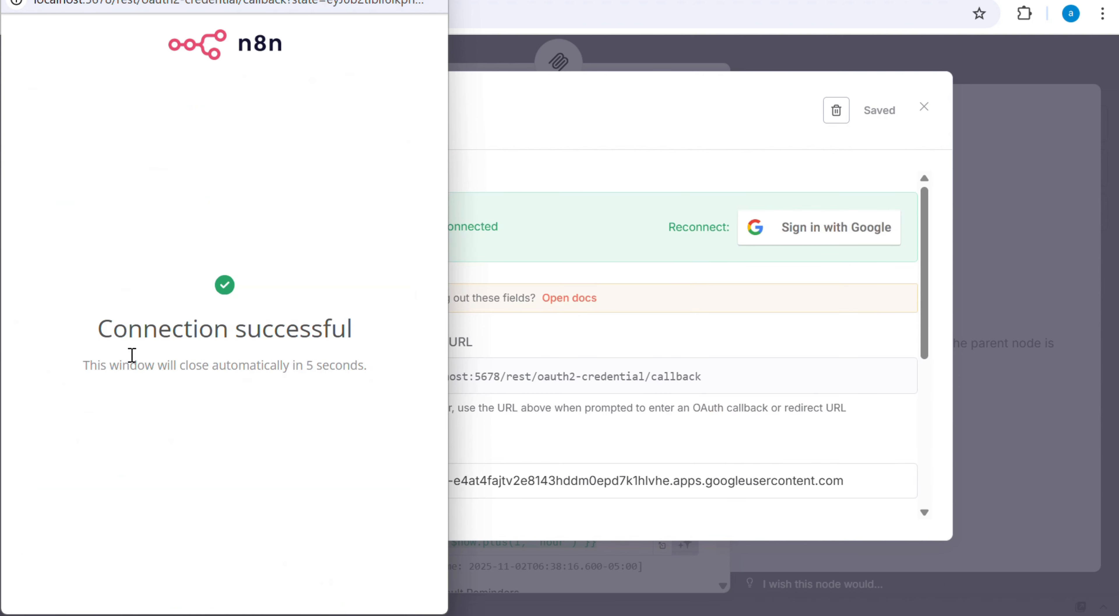
drag(99, 328, 339, 332)
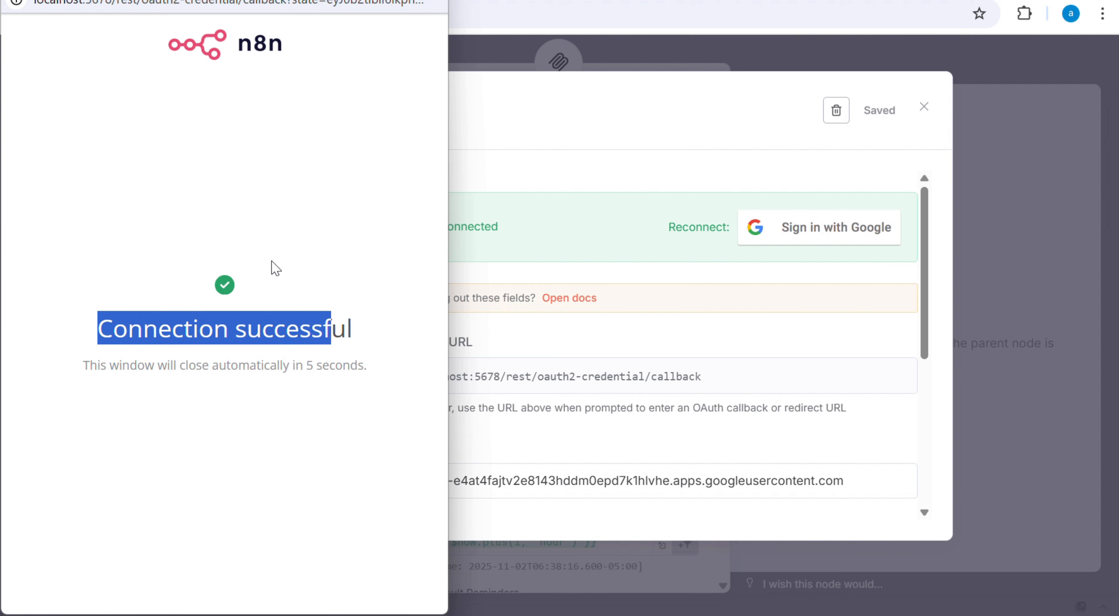